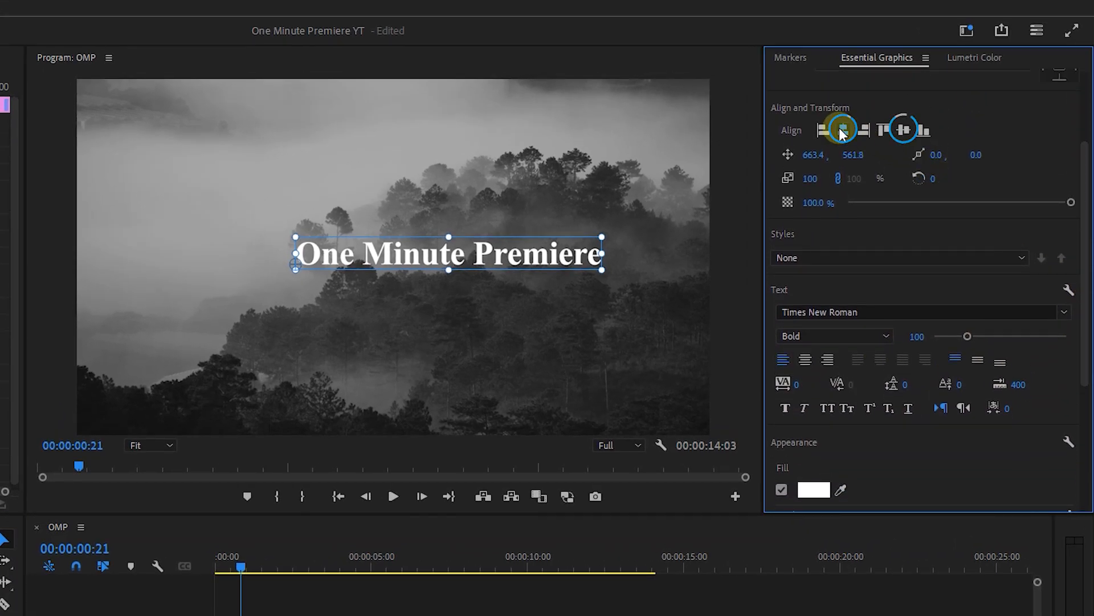
- Center the One Minute Premiere title horizontally and vertically in the frame and duplicate its clip onto V3
click(843, 130)
click(904, 130)
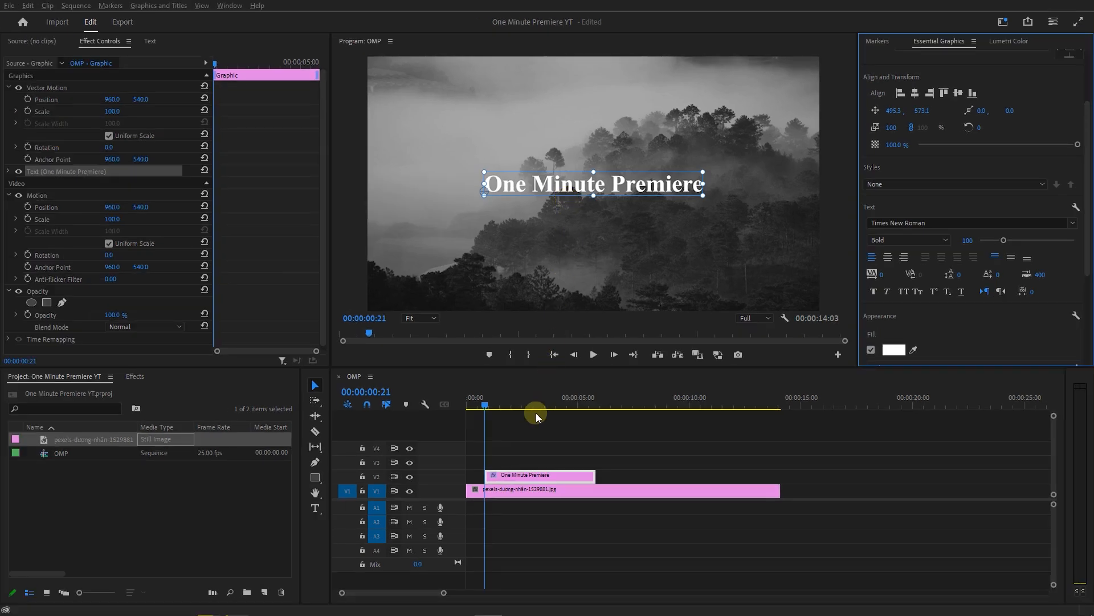
drag(511, 477, 512, 464)
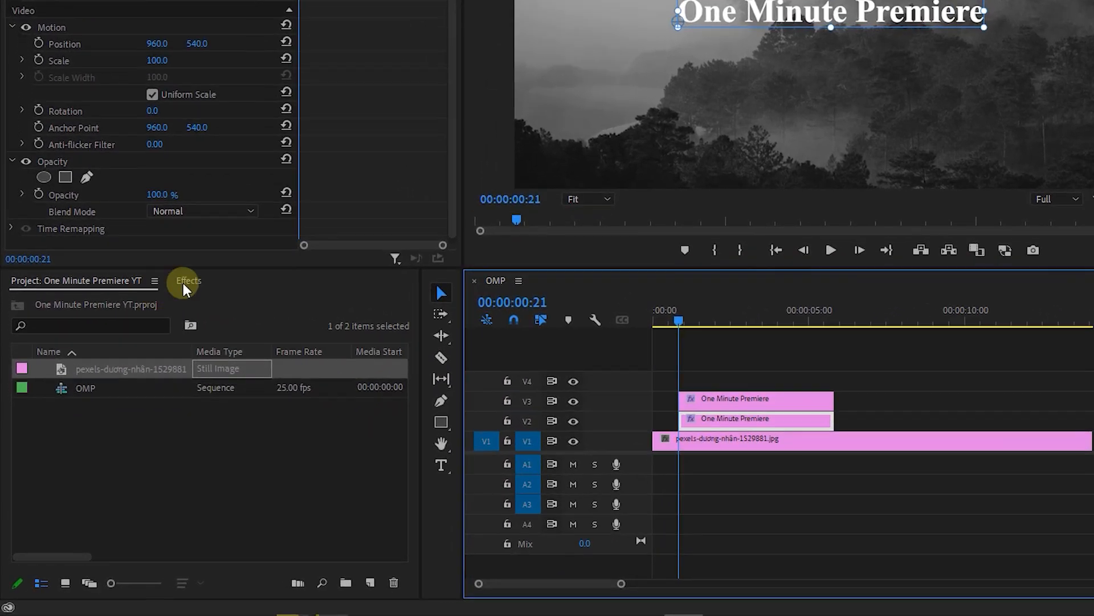
- Apply the Gaussian Blur effect to the title clip on V2 and increase its Blurriness for a glow
click(185, 282)
click(127, 301)
text(gaussian blur)
drag(85, 450, 723, 423)
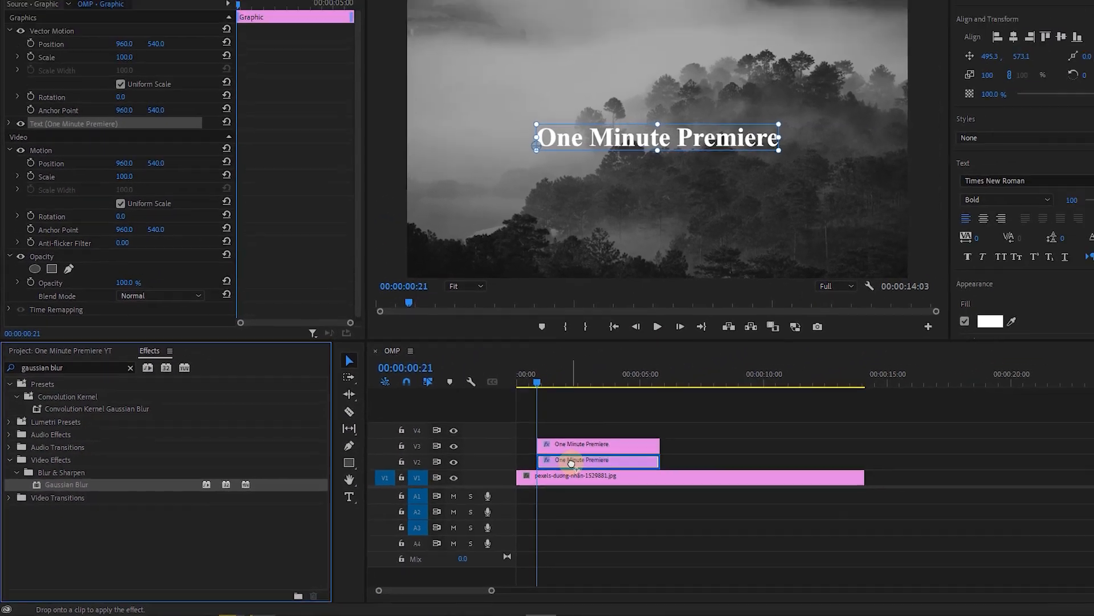
click(581, 460)
click(134, 139)
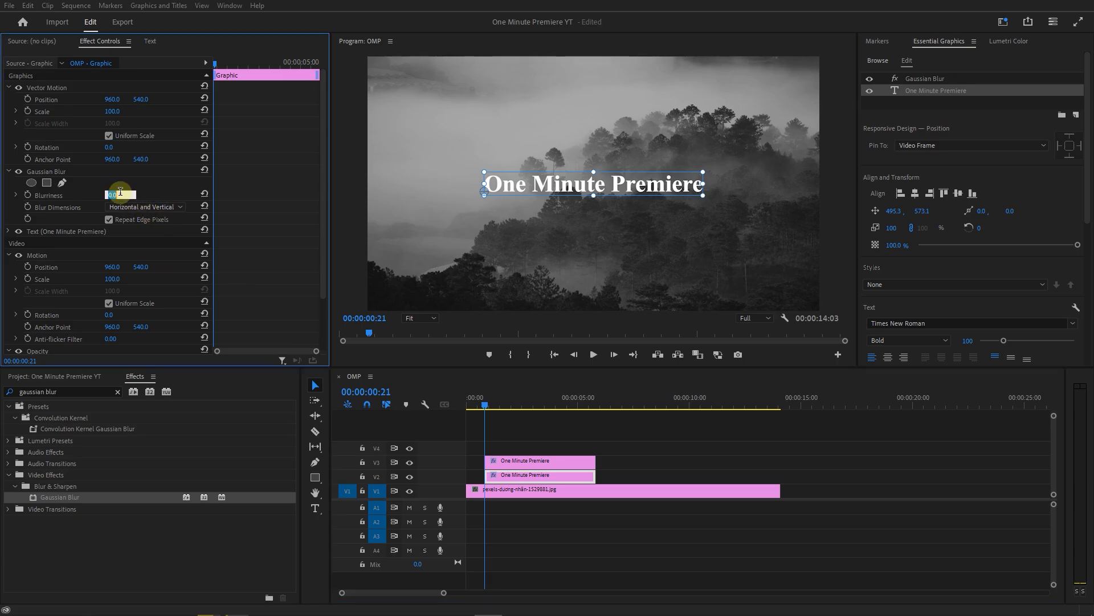
- Nest the two title clips on V2 and V3 together, keeping the default nest name
drag(625, 456, 550, 462)
right_click(550, 461)
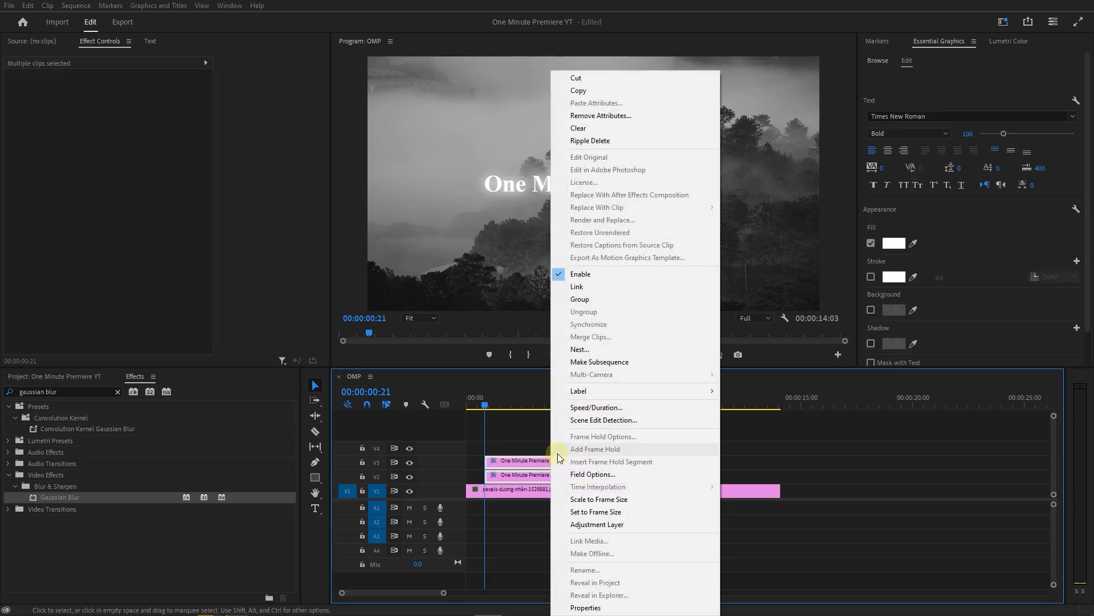
click(607, 350)
click(520, 316)
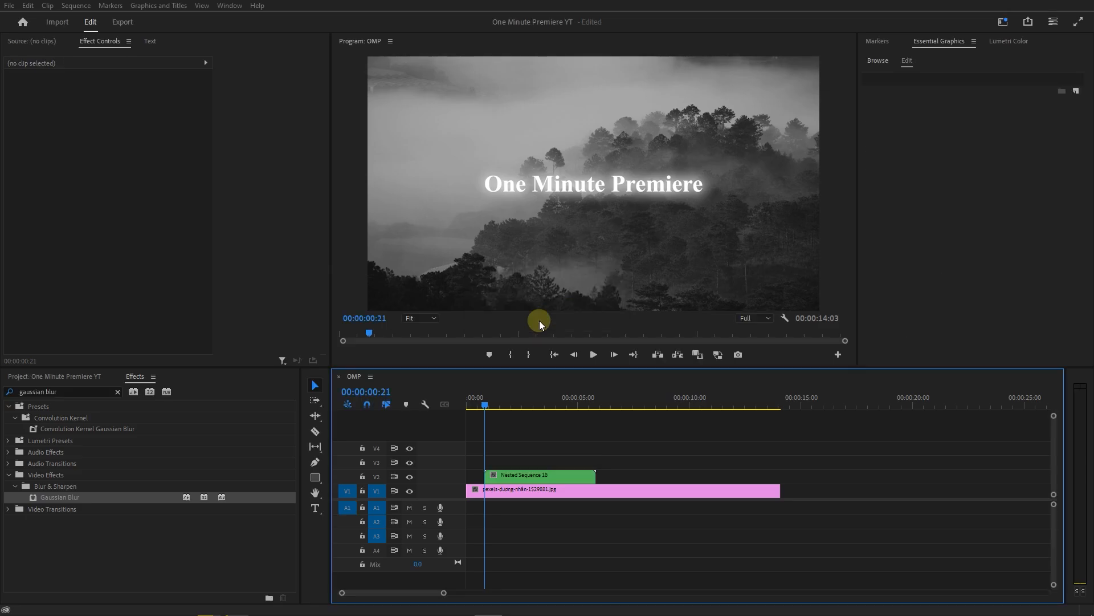
- Find the Basic 3D effect and apply it to the nested title clip on V2
click(74, 391)
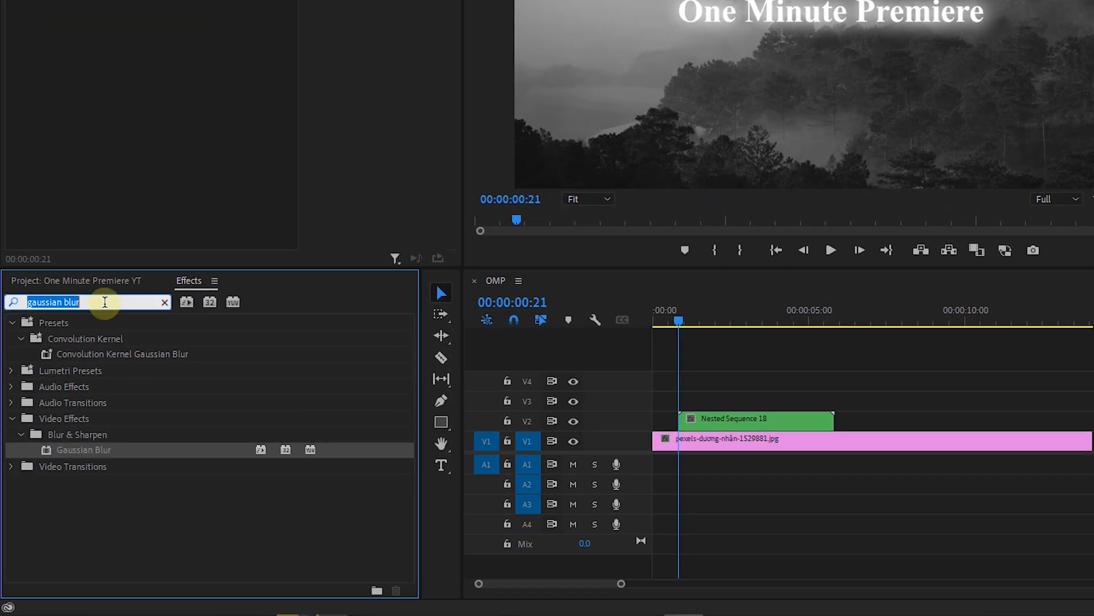
text(basic 3d)
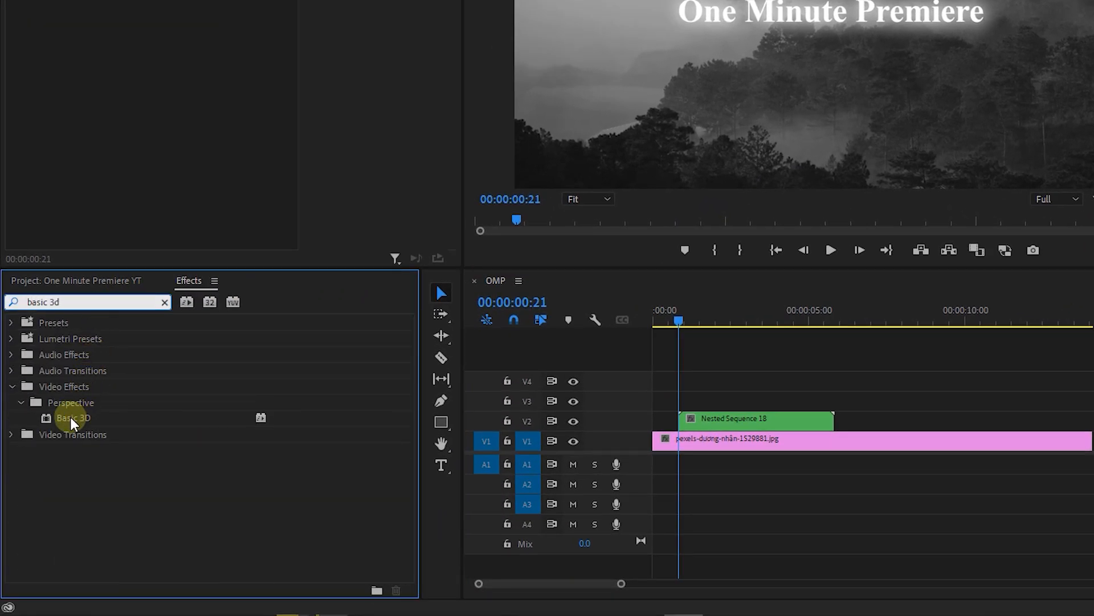
drag(69, 418, 723, 418)
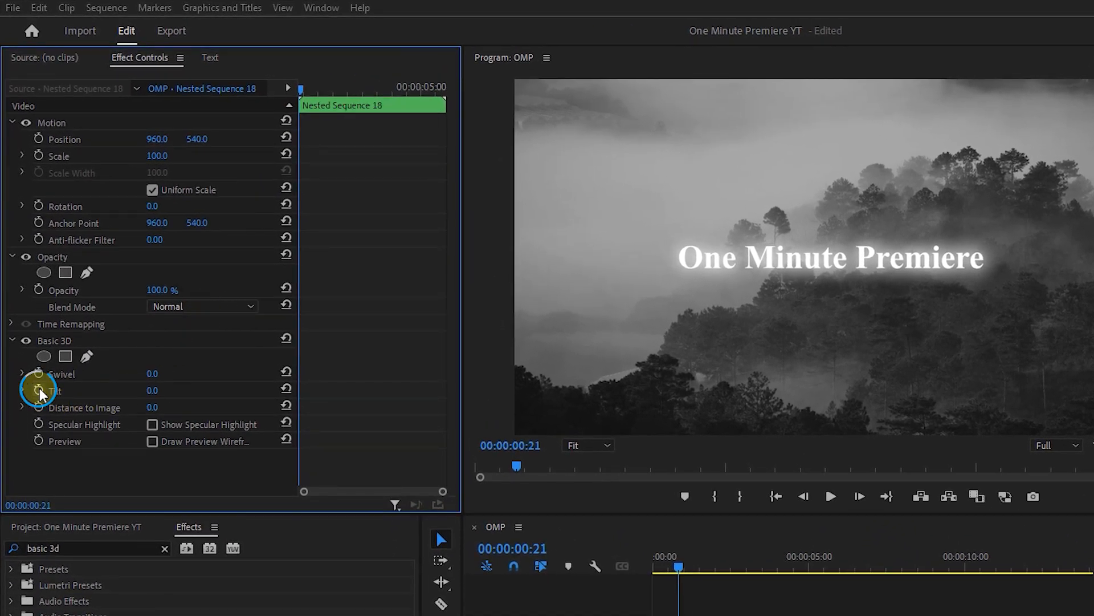
- Enable keyframing for the Basic 3D Tilt at 00:00:00:21 and set it to -90
click(39, 388)
click(153, 390)
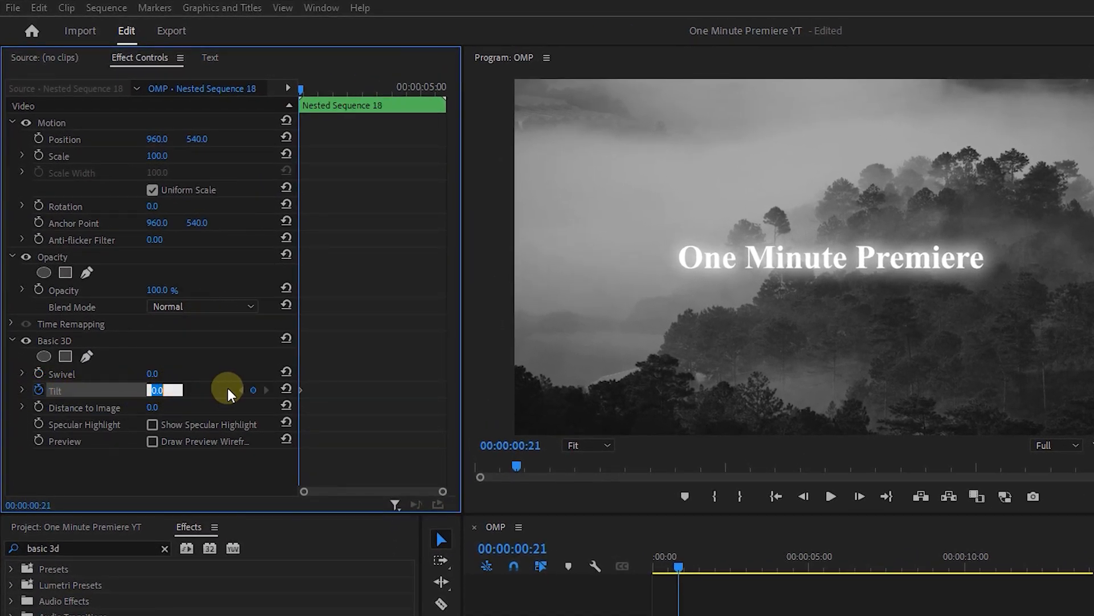
text(-90)
key(Return)
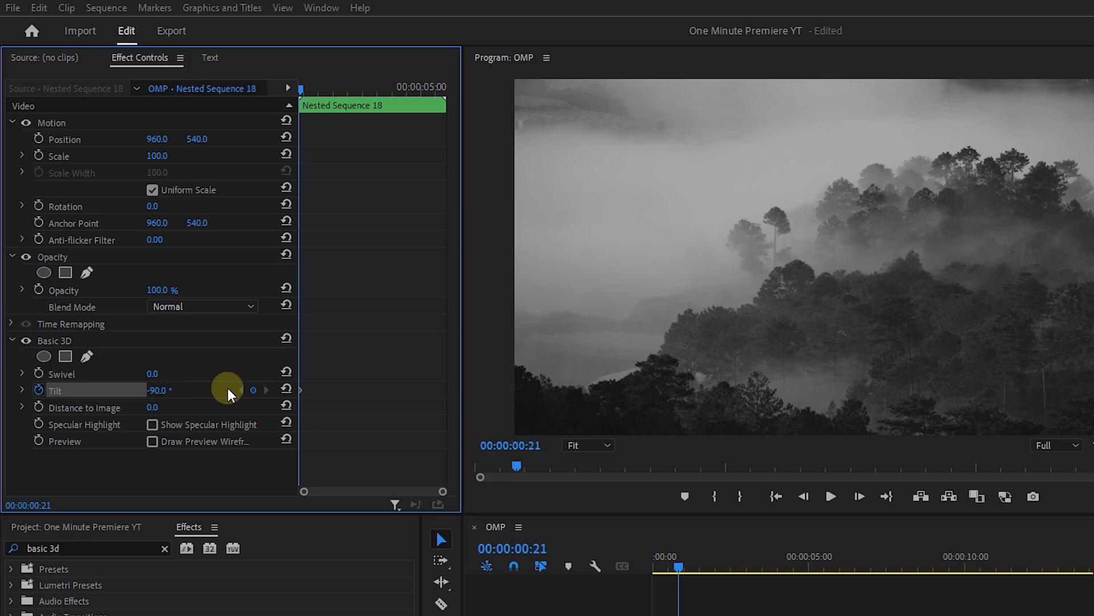
- Advance the playhead 20 frames to 00:00:01:16 and set a Tilt keyframe of 0
key(shift+Right)
key(shift+Right)
key(shift+Right)
key(shift+Right)
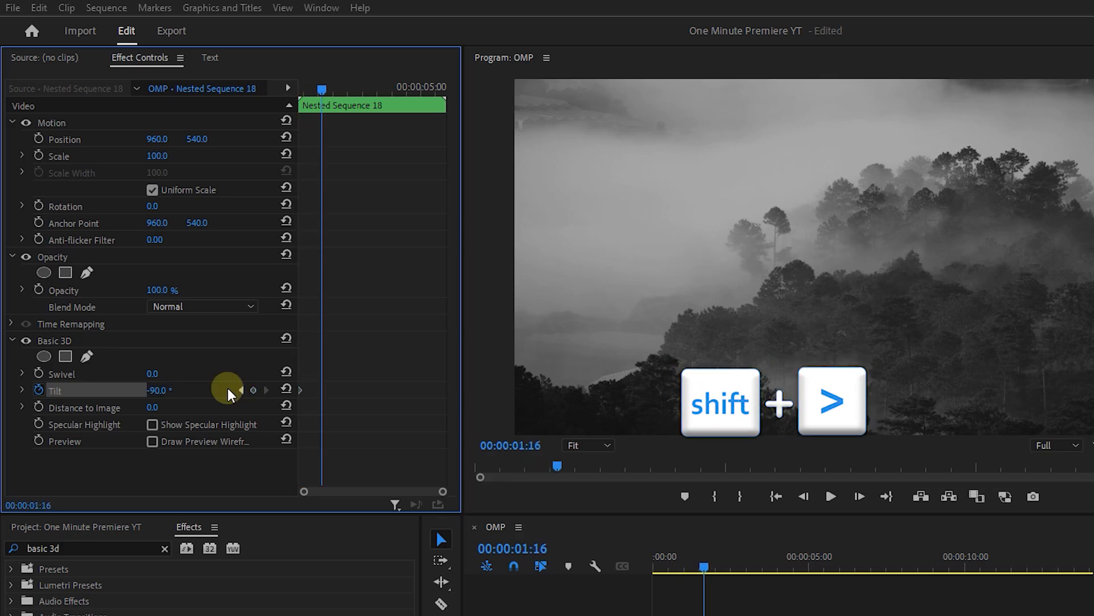
text(0)
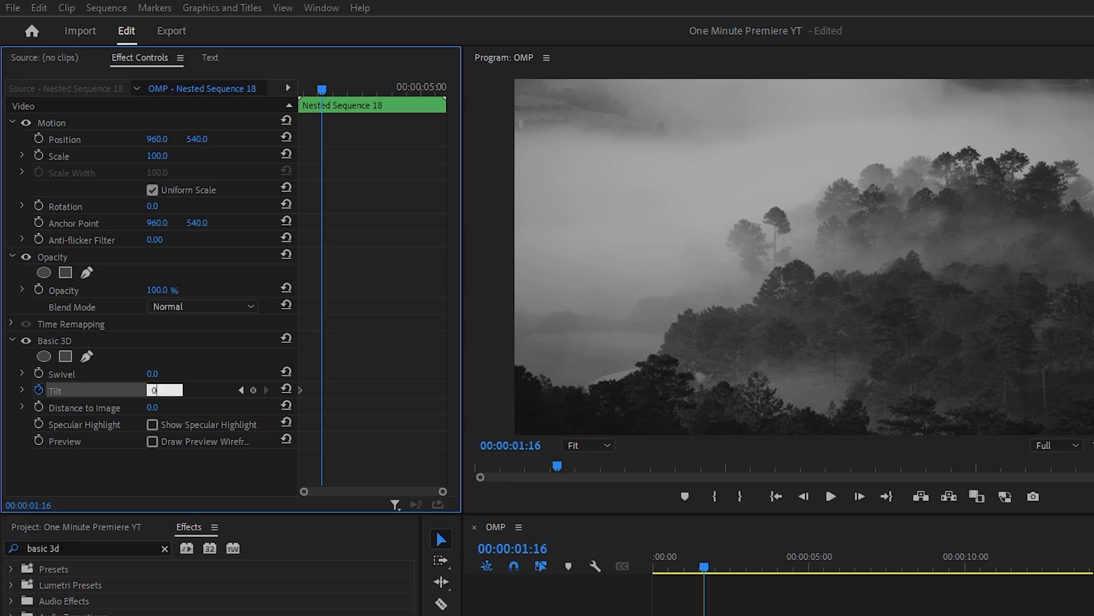
key(Return)
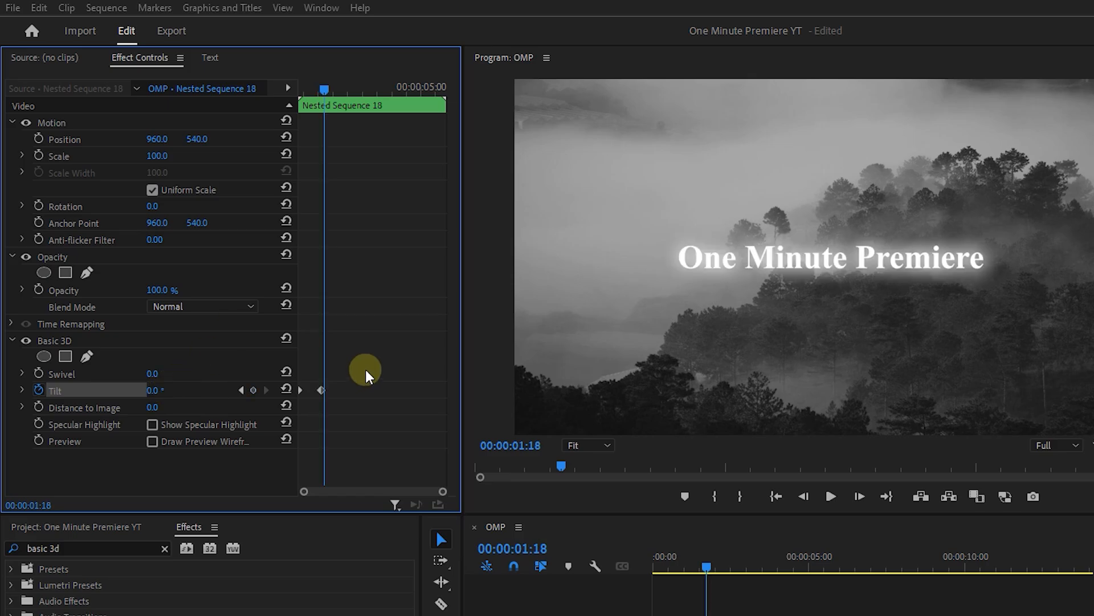
- Select both Tilt keyframes and apply Ease In and Ease Out to them
click(365, 369)
click(321, 389)
right_click(321, 387)
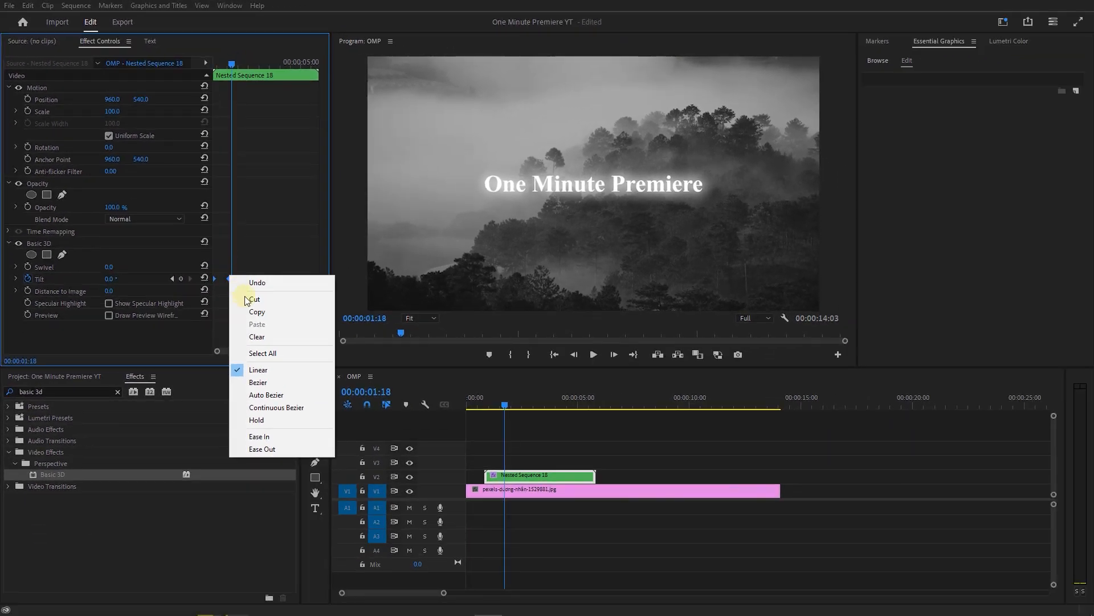
click(392, 611)
right_click(230, 279)
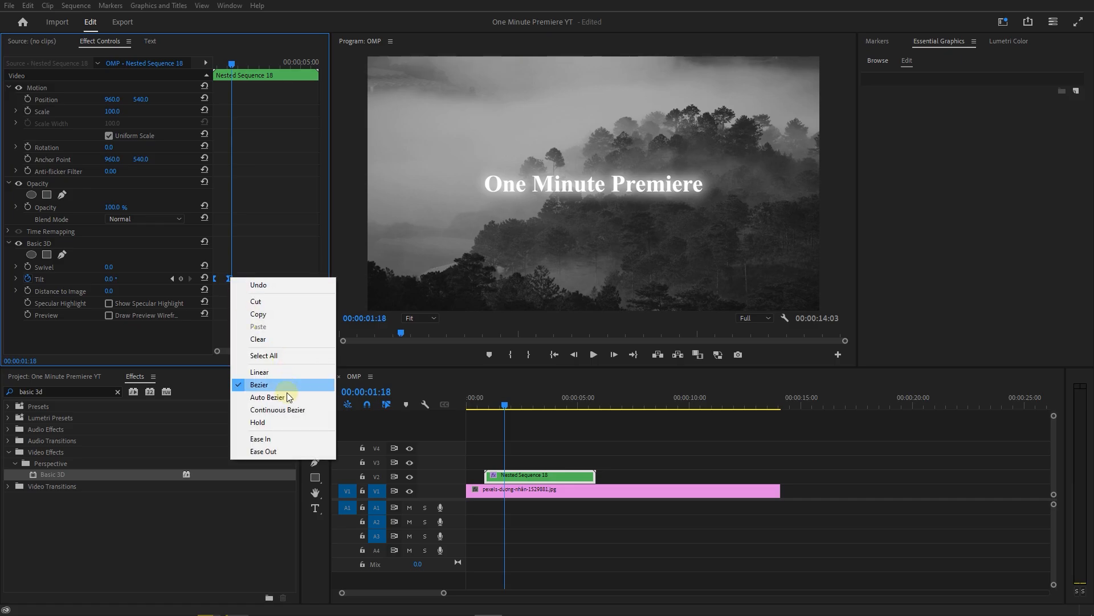
click(285, 450)
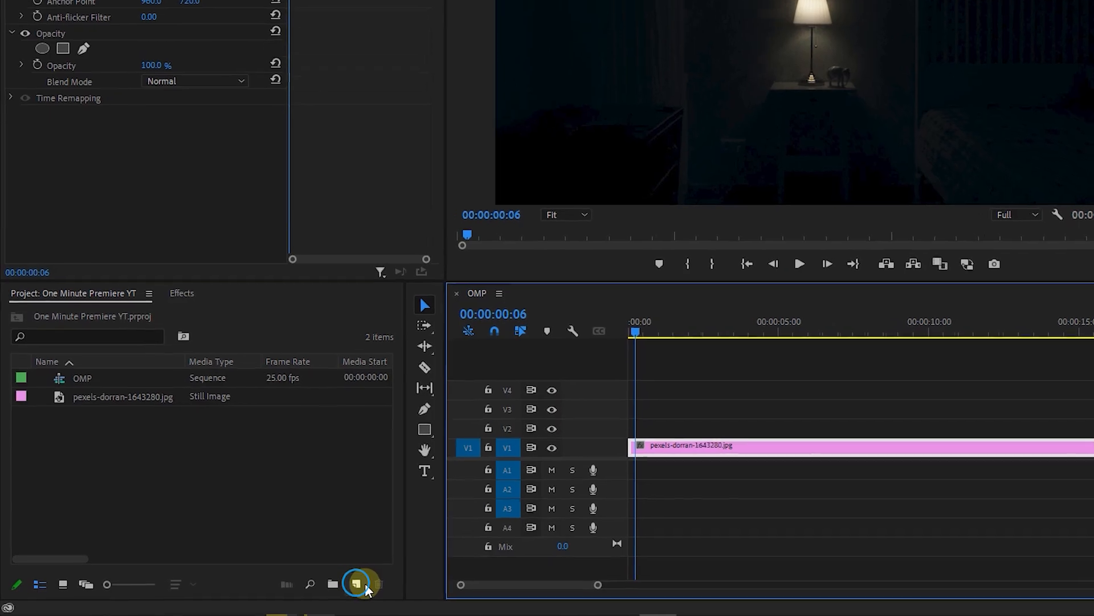
- Create an adjustment layer with default settings, place it on V2 above the lamp image and extend its end to about 8.5 seconds
click(265, 593)
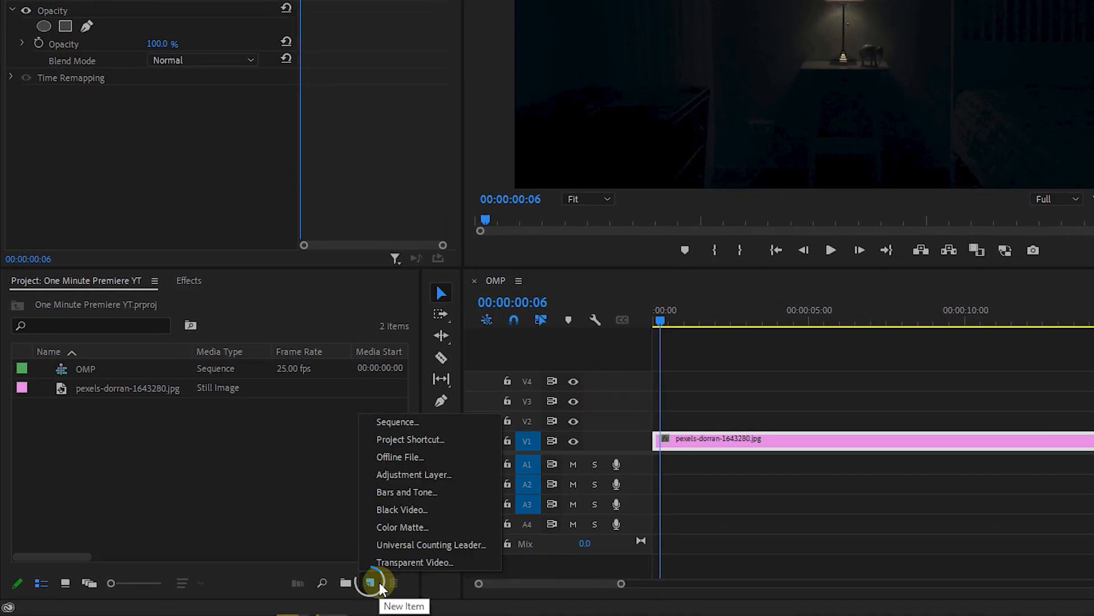
click(431, 472)
click(793, 236)
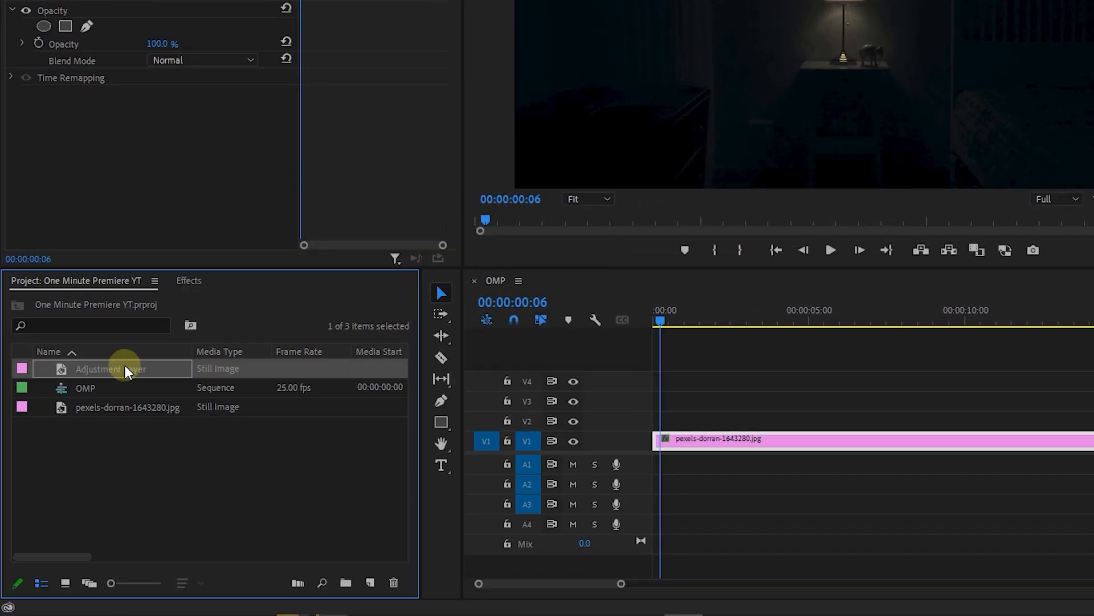
drag(86, 370, 707, 423)
drag(860, 420, 920, 420)
- Apply the Lighting Effects effect to the adjustment layer, with the playhead at about 00:00:02:16 for preview
click(735, 317)
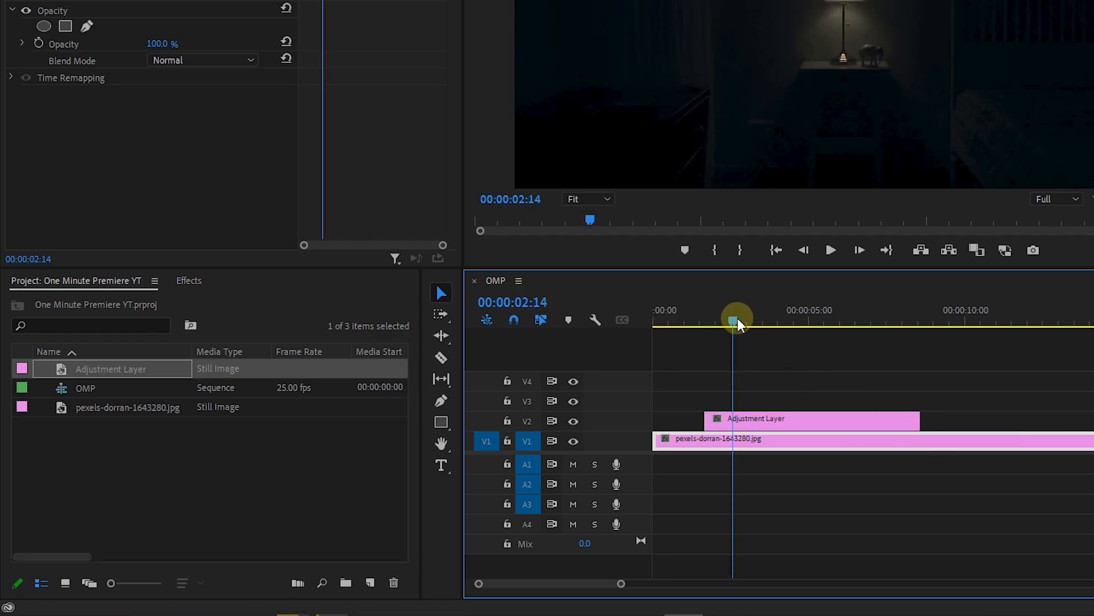
click(185, 279)
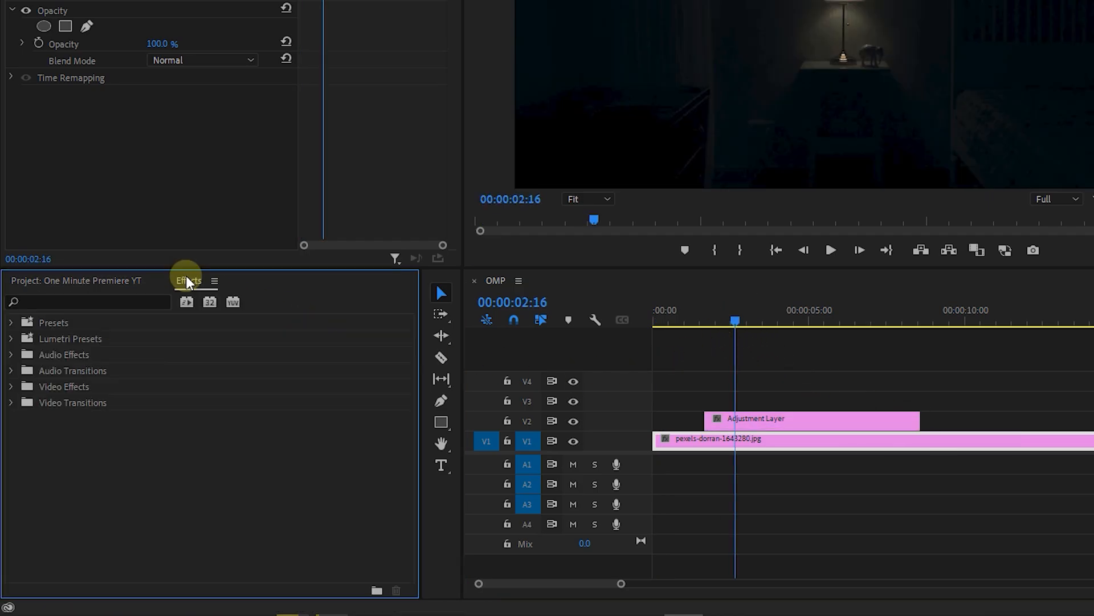
click(108, 302)
text(lighting effects)
drag(85, 418, 760, 420)
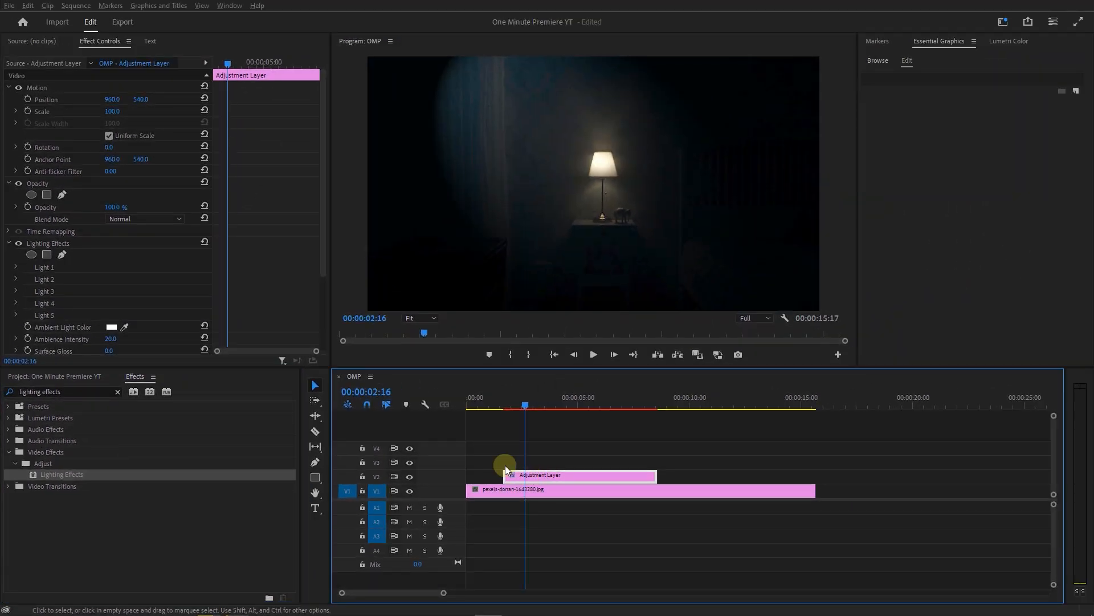
- Change the Light Type of Light 1 in Lighting Effects to Directional
drag(323, 215, 322, 277)
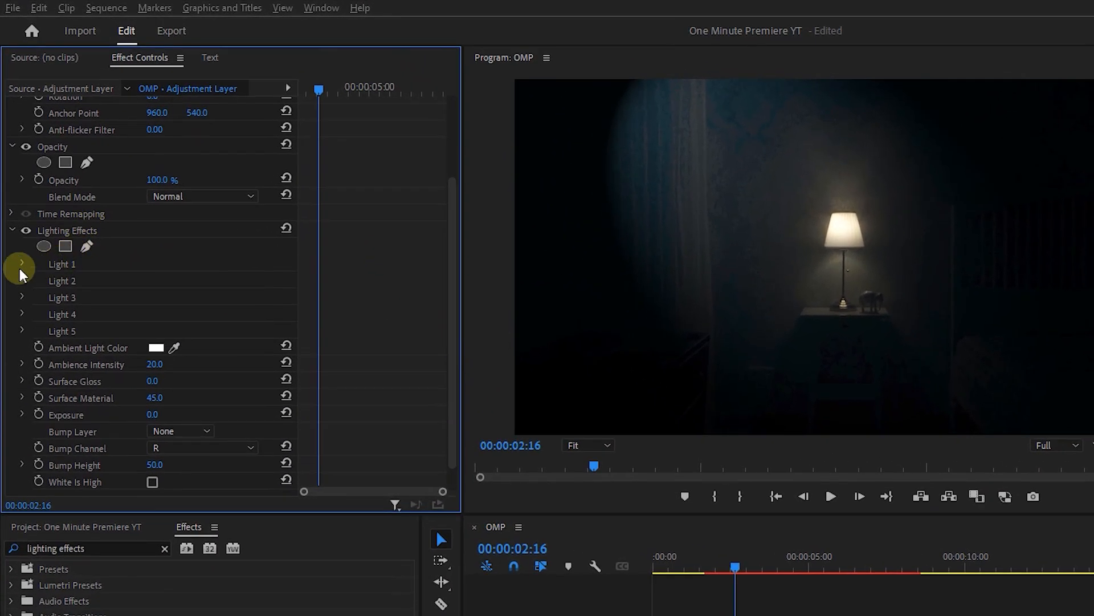
click(22, 263)
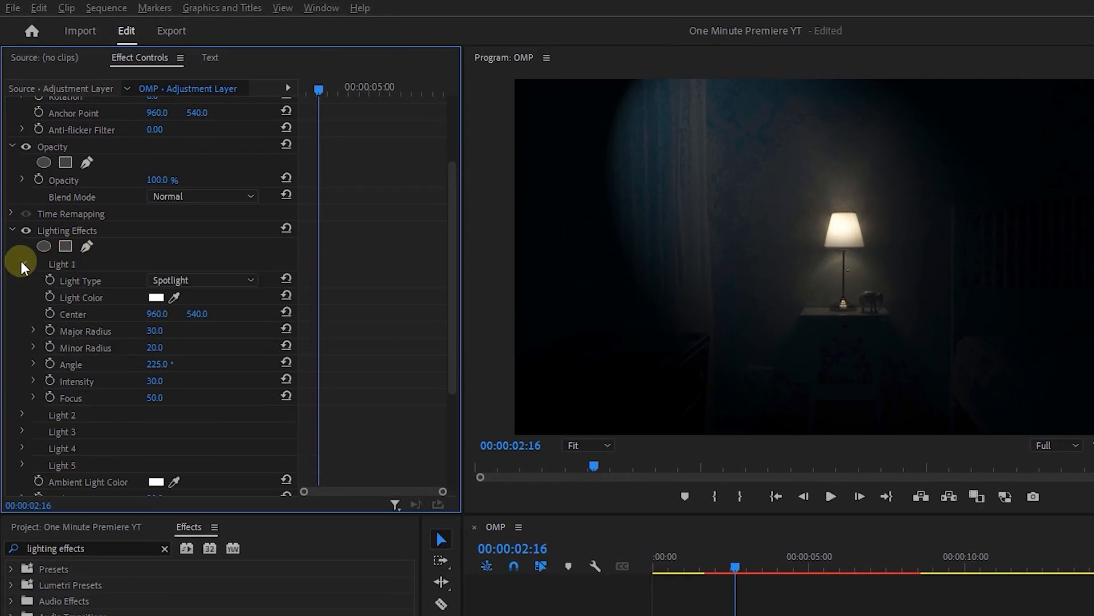
click(221, 281)
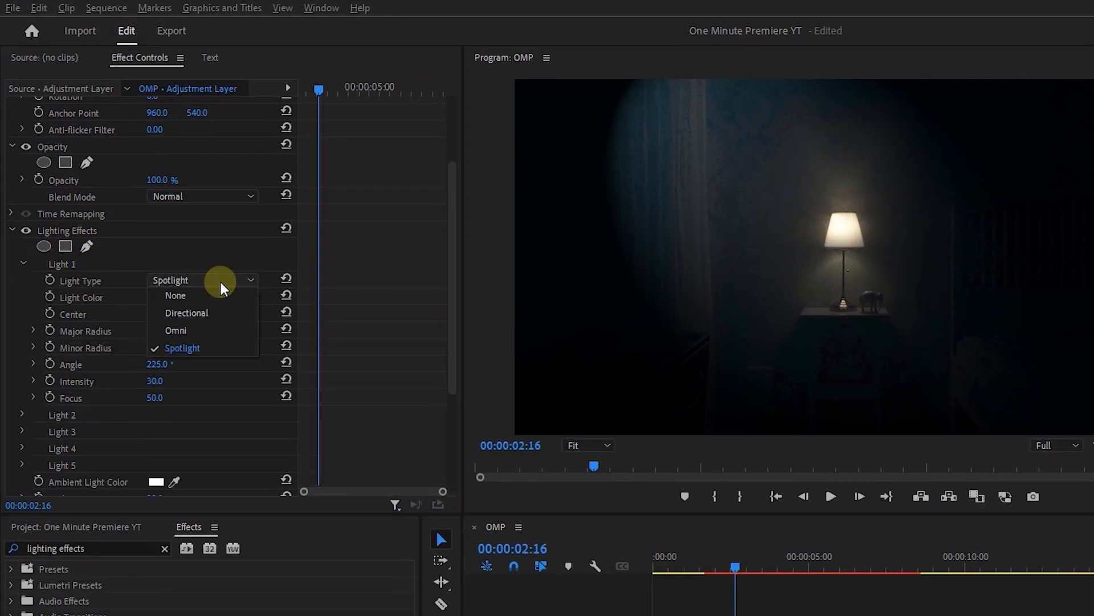
click(212, 311)
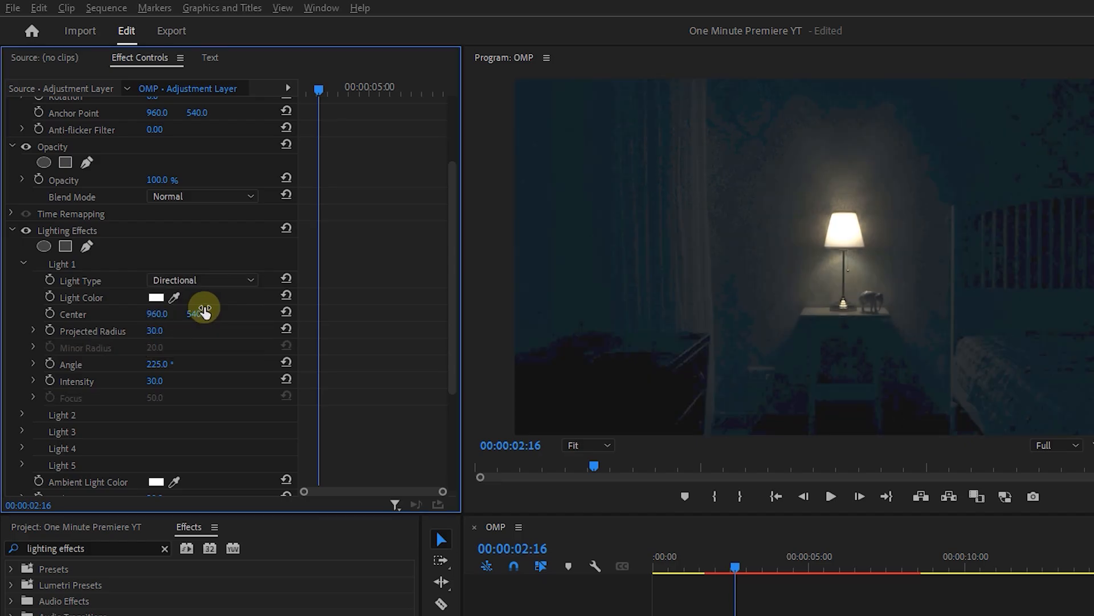
- Add a four-point mask to Lighting Effects and shape it as a beam widening from the lampshade to the frame's left edge
click(65, 247)
drag(796, 254, 725, 236)
drag(837, 193, 836, 216)
drag(837, 280, 840, 248)
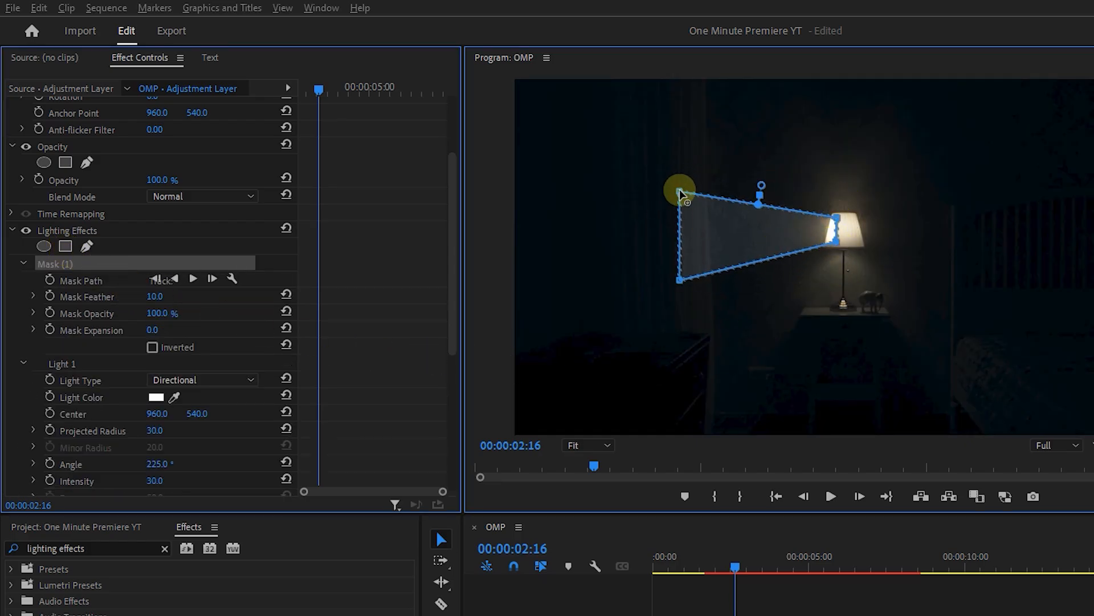
drag(680, 189, 506, 103)
drag(679, 280, 511, 313)
- Set the Mask Feather of the Lighting Effects mask to 100
scroll(166, 409, up, 4)
click(165, 409)
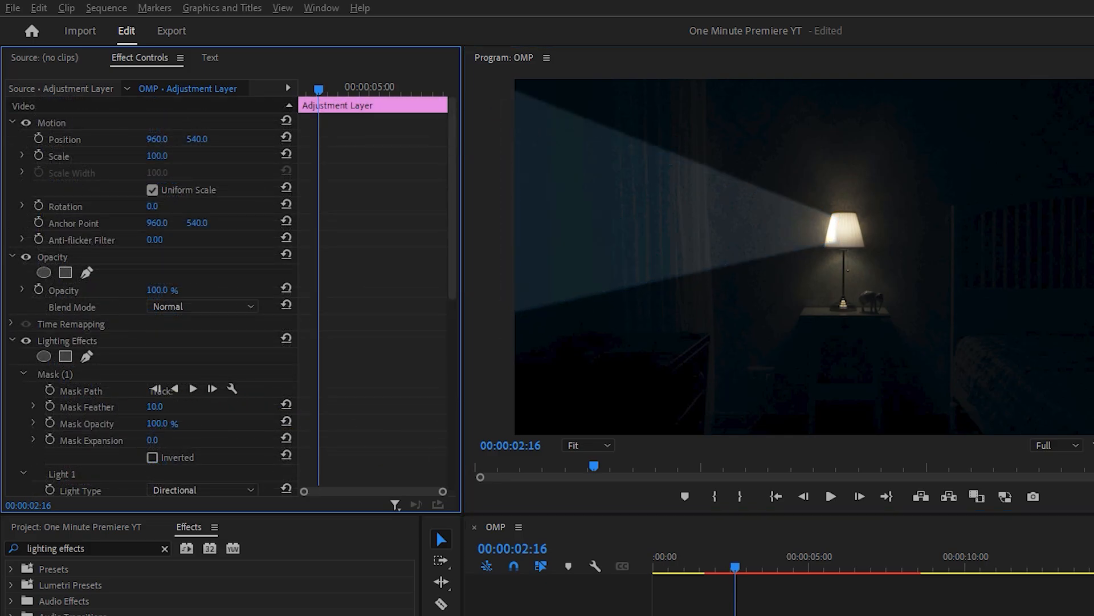
text(100)
key(Return)
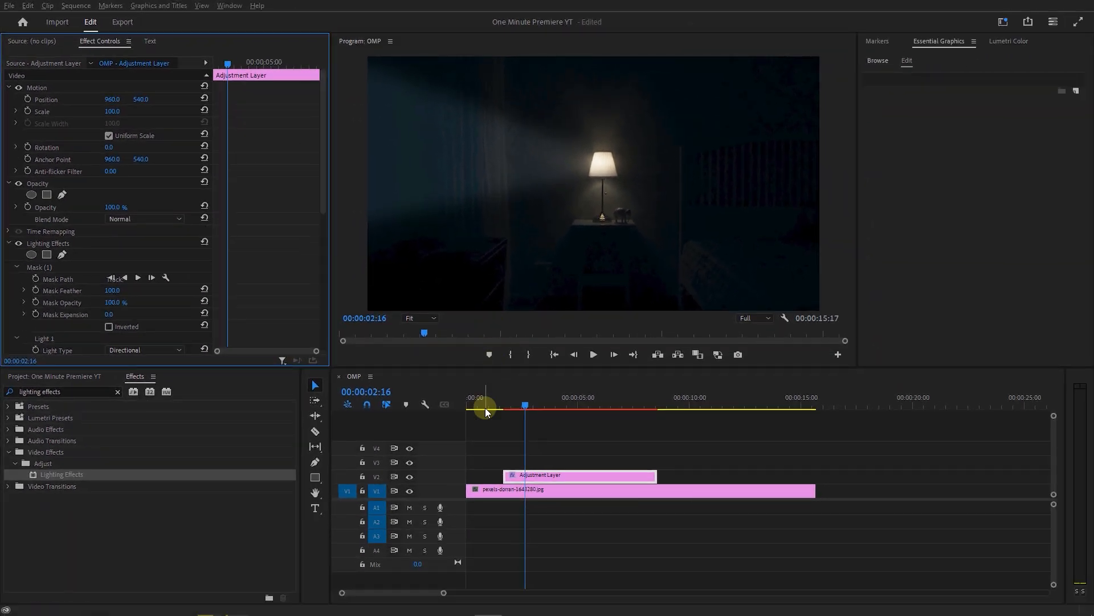
- Preview the beam, return to the adjustment layer's start at 00:00:01:17, enable Mask Opacity keyframing and set it to 80%
click(498, 404)
key(space)
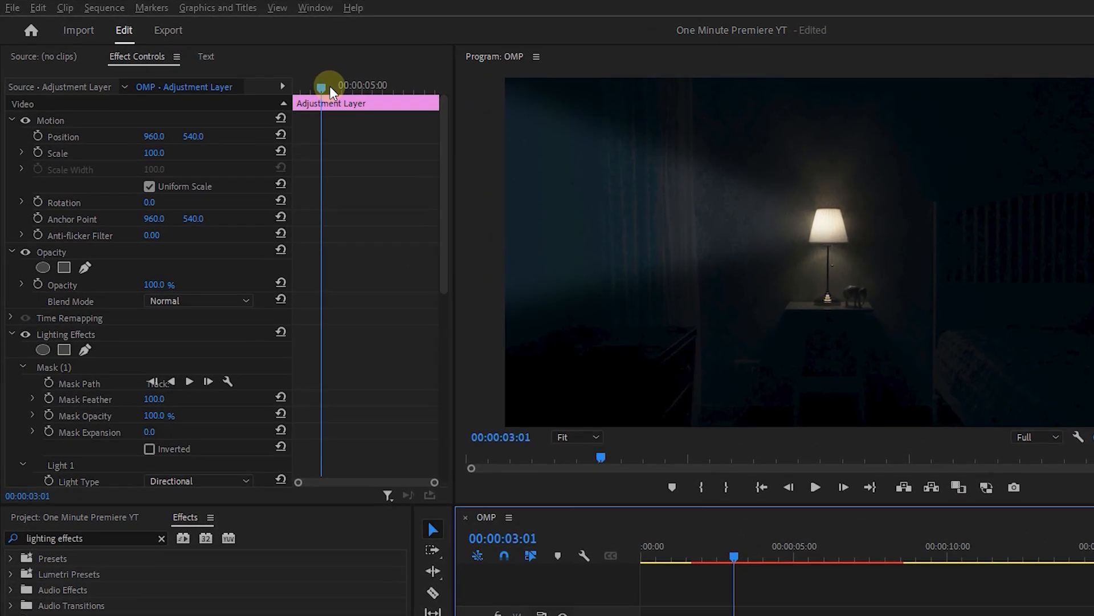
drag(236, 62, 213, 67)
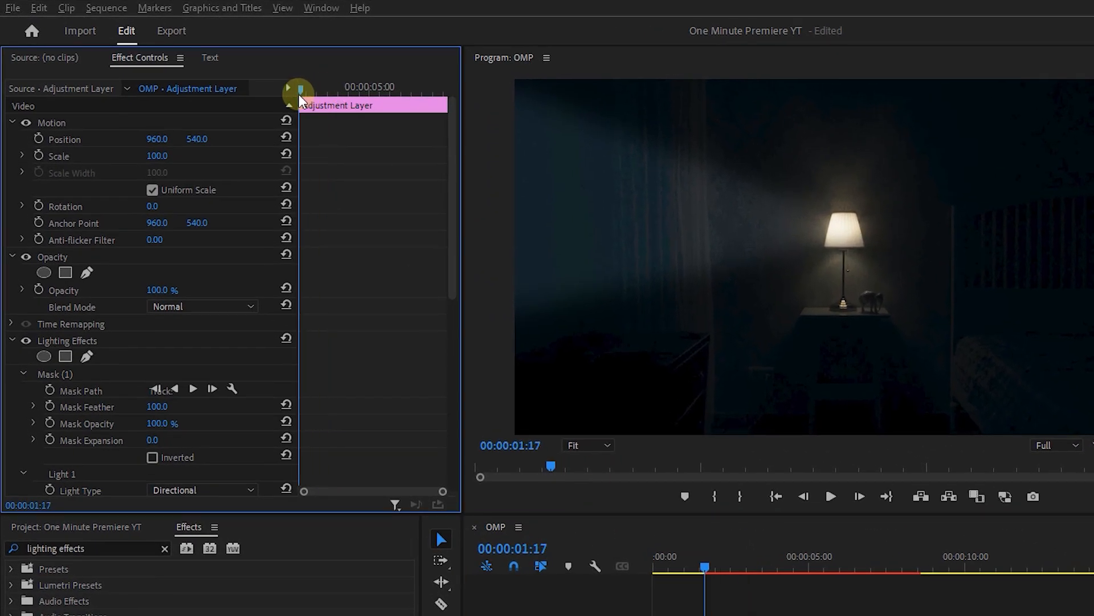
click(50, 422)
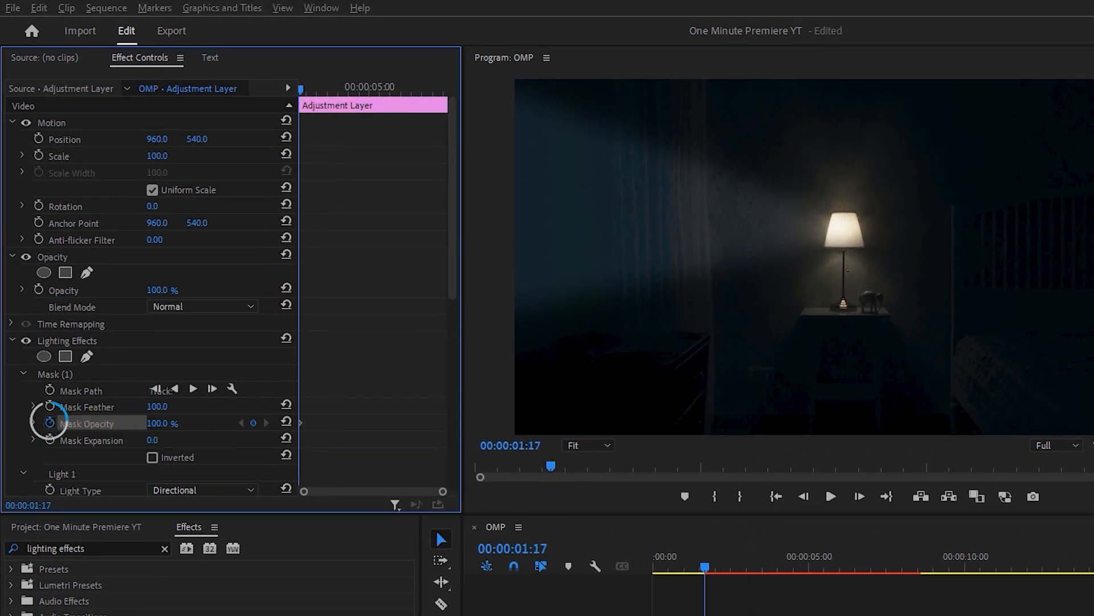
click(162, 423)
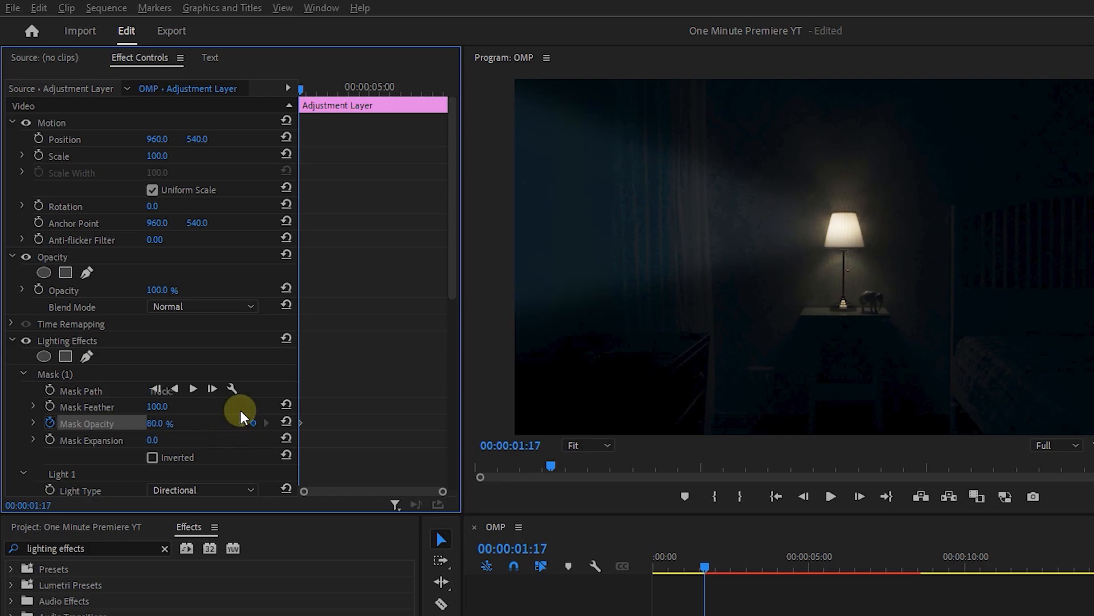
- Add further Mask Opacity keyframes from 00:00:02:13 onward, including one at 100%, and select the keyframes with the playhead moved past them
drag(311, 89, 319, 90)
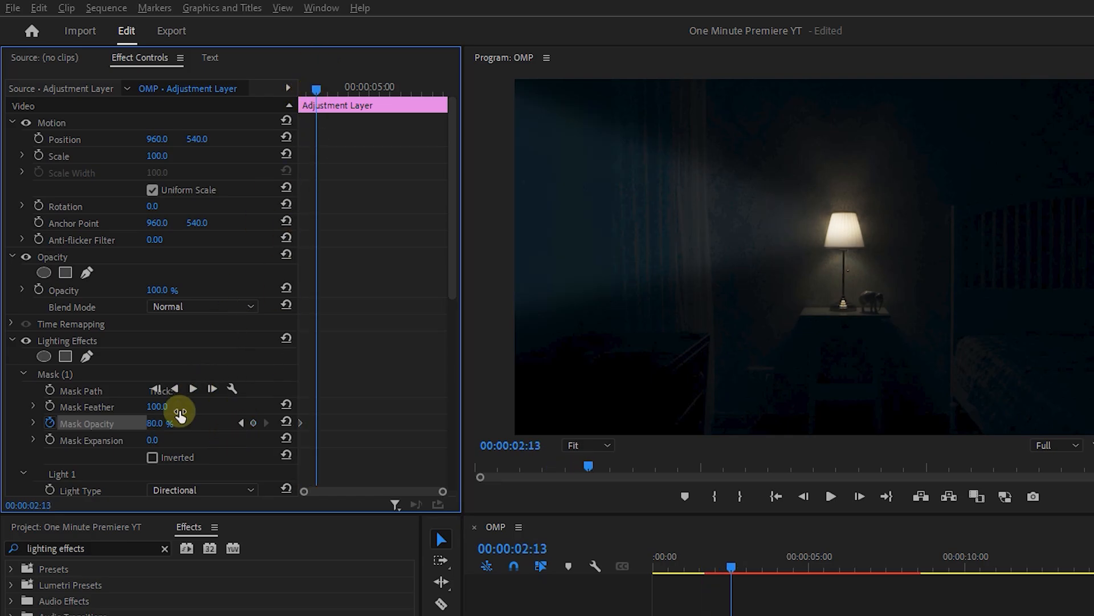
key(Return)
drag(317, 89, 350, 89)
key(Return)
click(160, 424)
text(100)
key(Return)
drag(377, 395, 288, 425)
drag(360, 87, 365, 87)
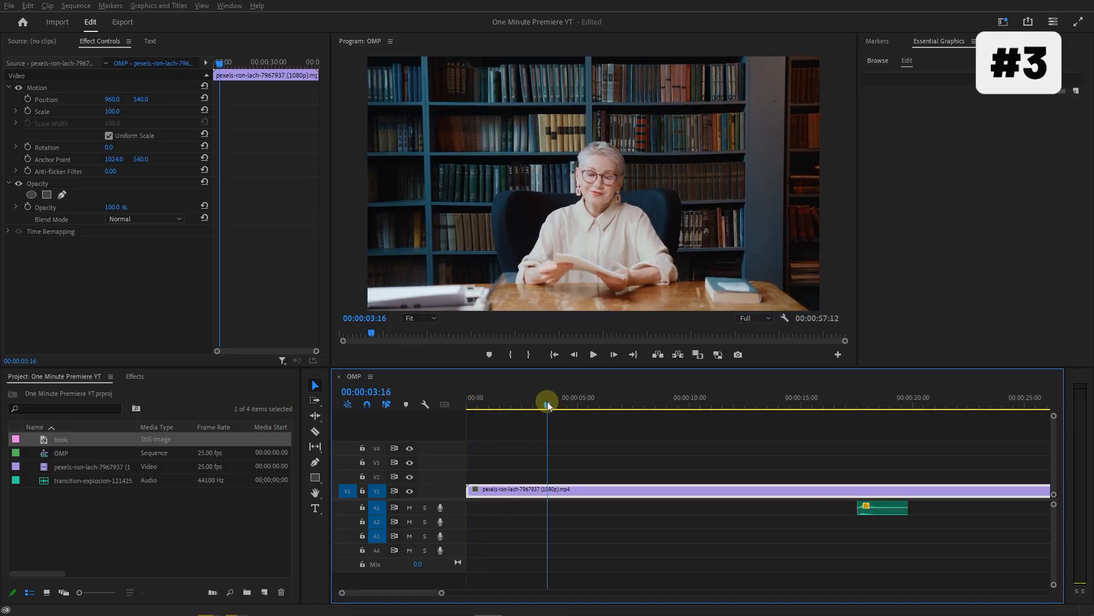
- Place the book image on track V2 at 00:00:01:12 and scale it down to 32.7
drag(548, 402, 501, 398)
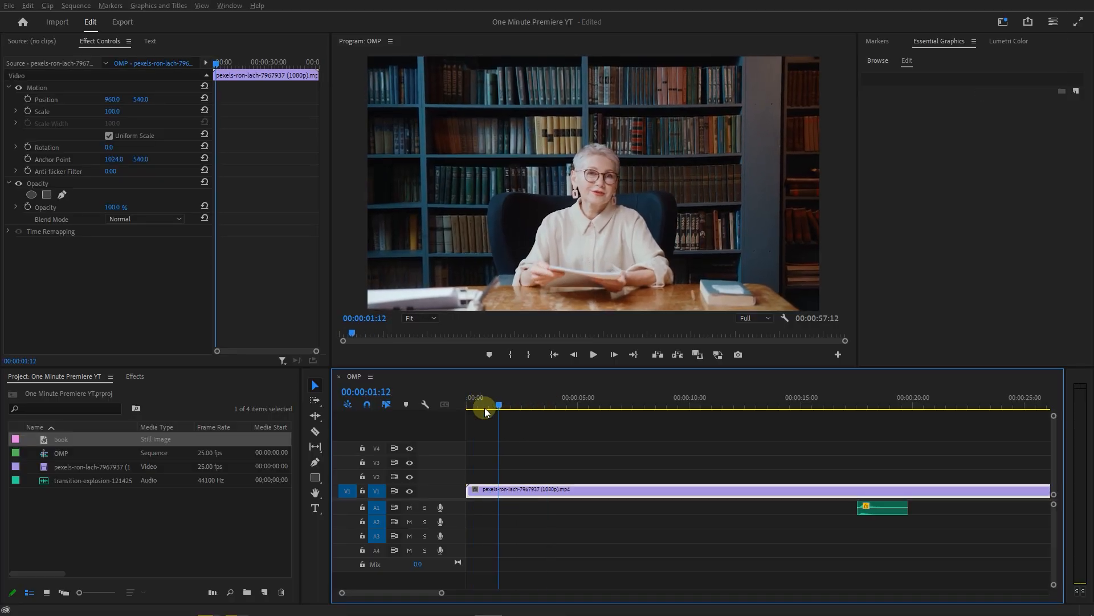
drag(63, 443, 513, 479)
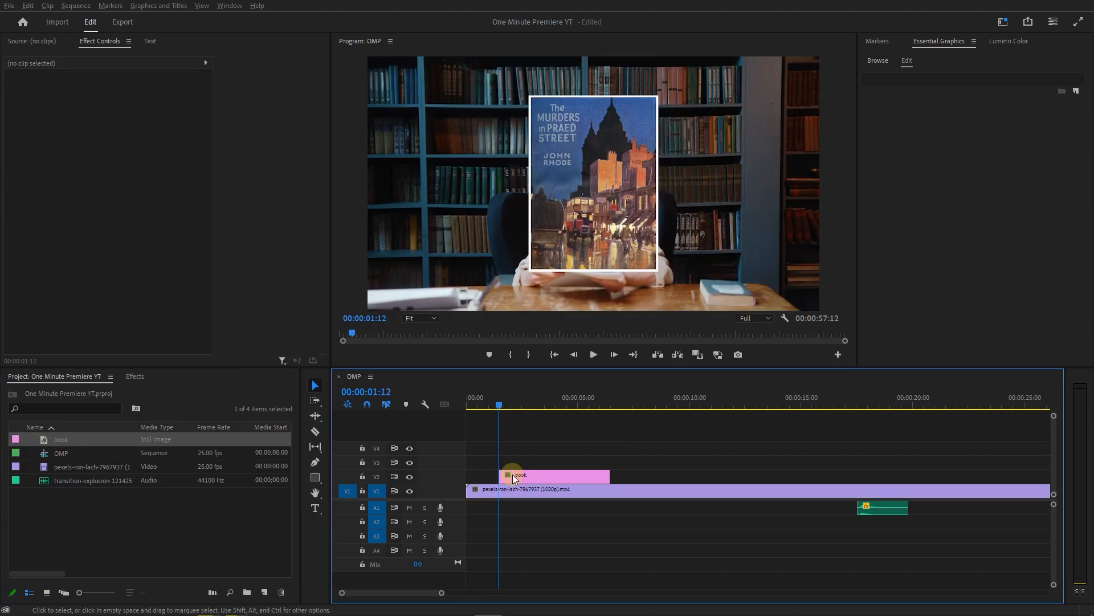
click(519, 478)
click(614, 199)
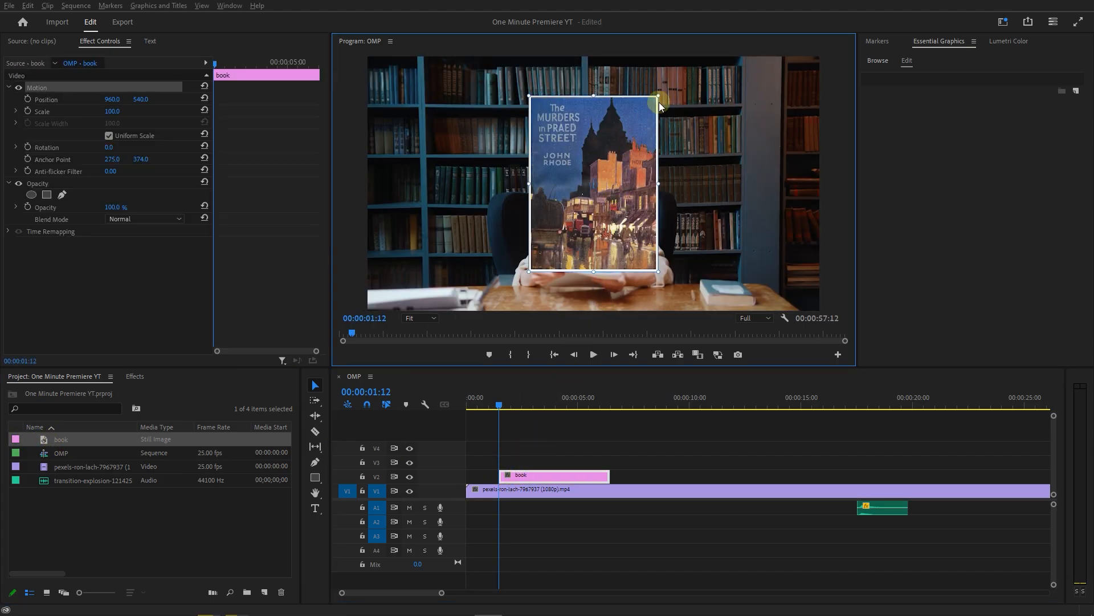
drag(647, 106, 614, 155)
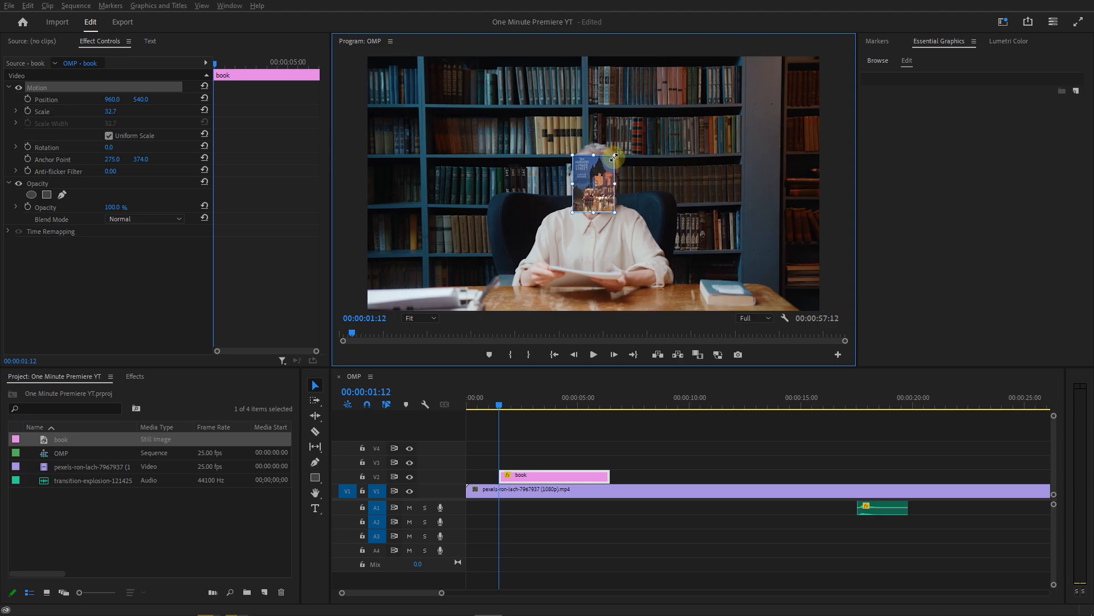
- View the frame at 25% and move the book below it to position 1244, 1244, rotated 26.4°
click(415, 319)
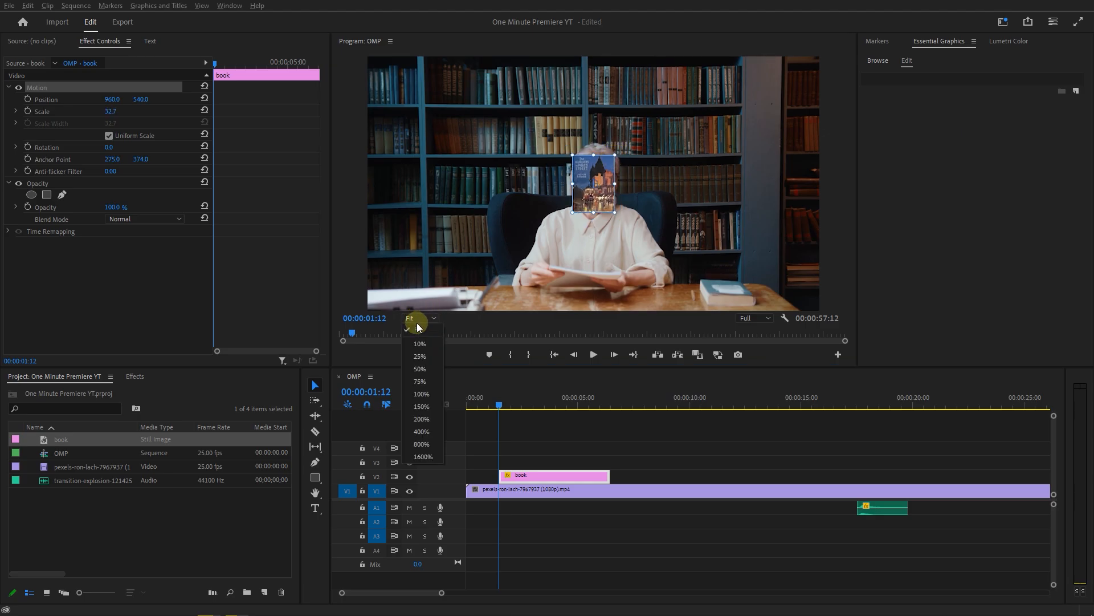
click(423, 356)
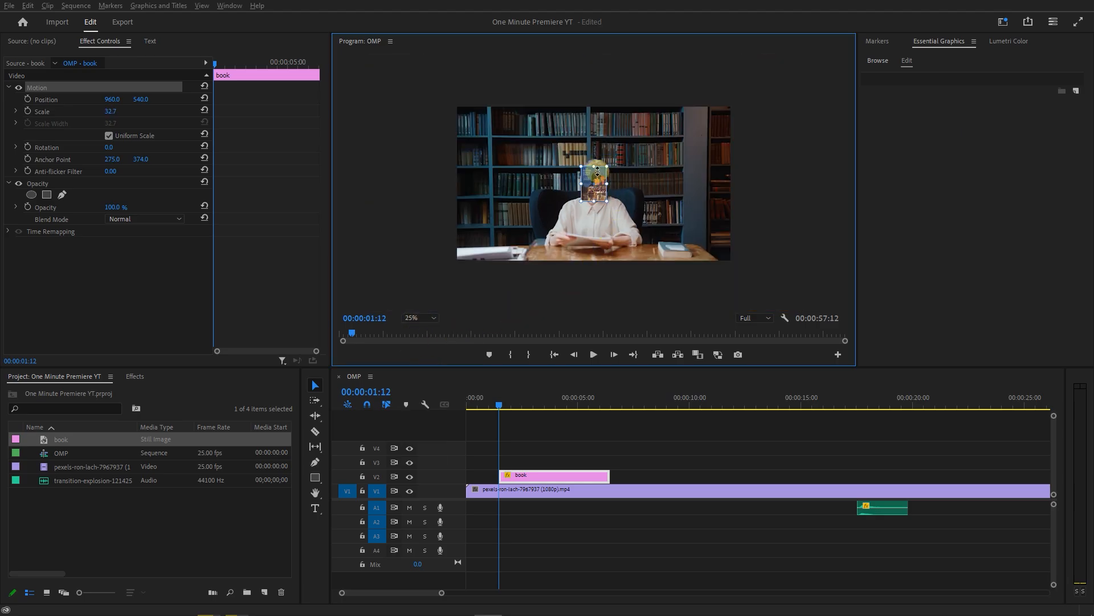
drag(619, 214, 620, 259)
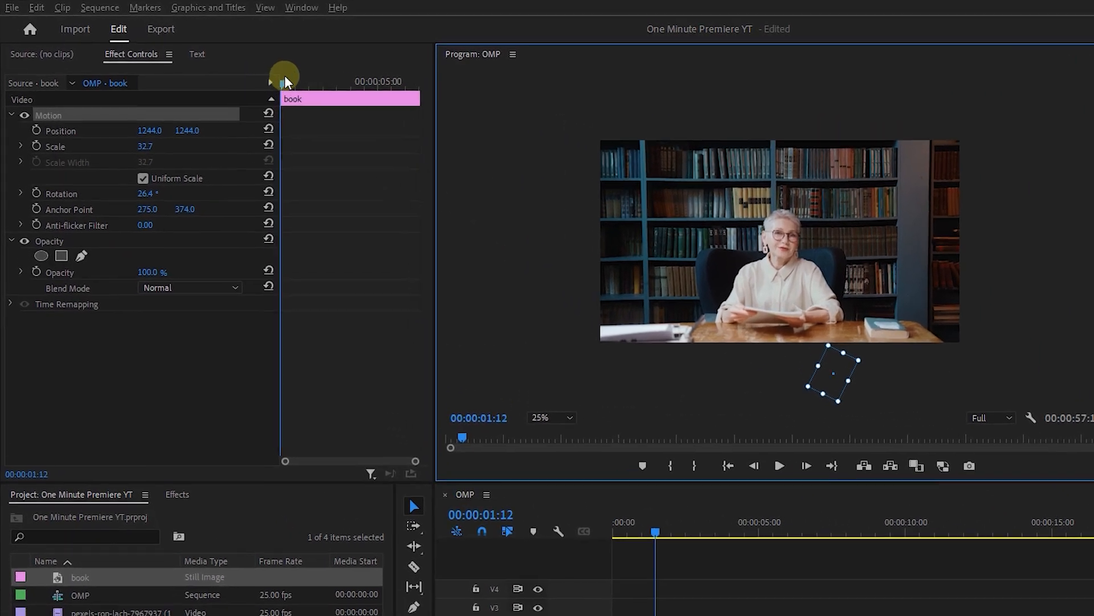
- Enable Position and Rotation keyframing for the book at its clip start, 00:00:01:12
mouse_move(218, 61)
mouse_down()
mouse_move(245, 63)
mouse_move(209, 69)
mouse_up()
key(Left)
key(Left)
key(Left)
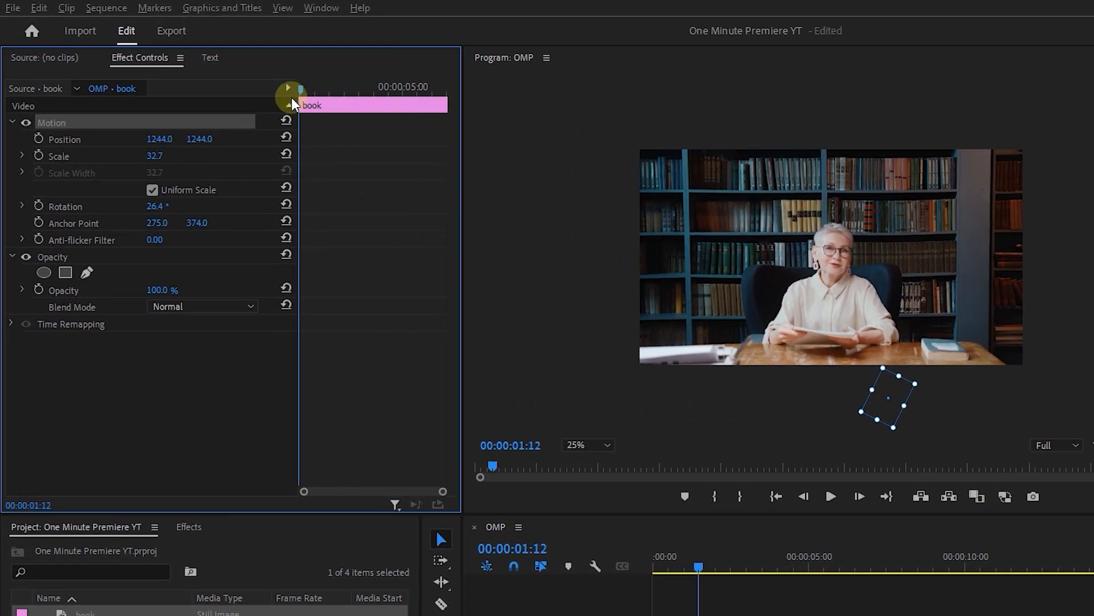
click(39, 140)
click(38, 207)
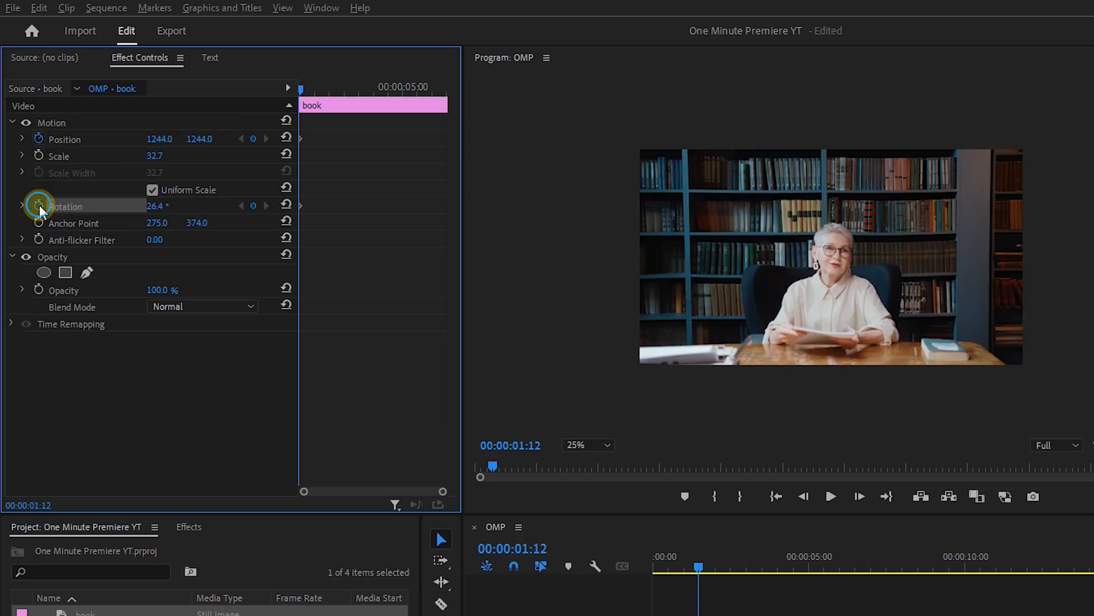
- At 00:00:02:12, move the book onto the desk edge at position 796, 1012 and rotate it to -23.8°
click(55, 122)
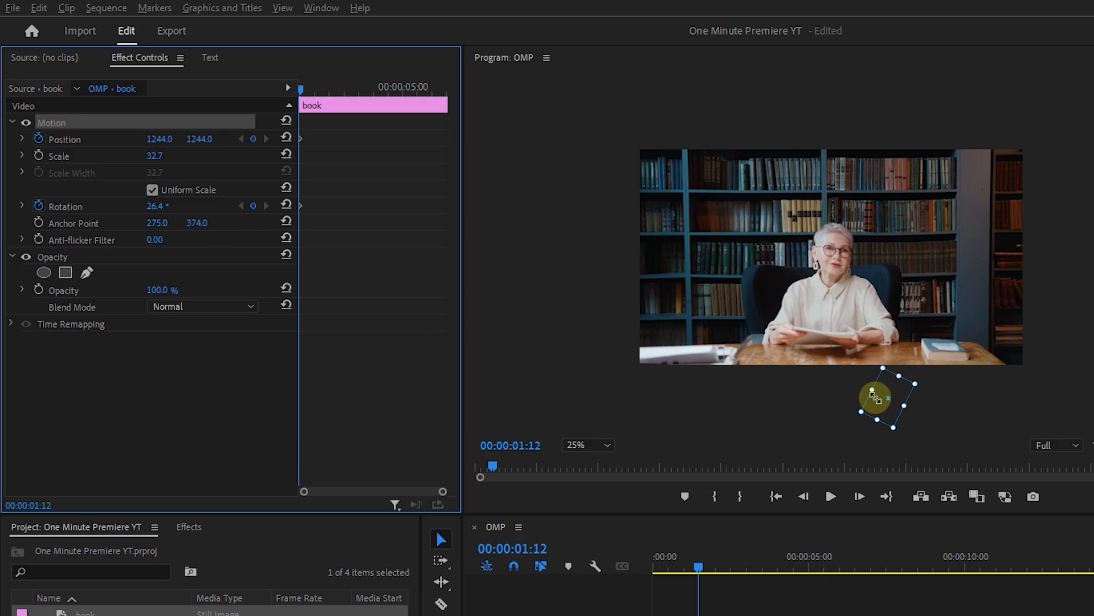
key(shift+Right)
key(shift+Right)
key(shift+Right)
key(shift+Right)
key(shift+Right)
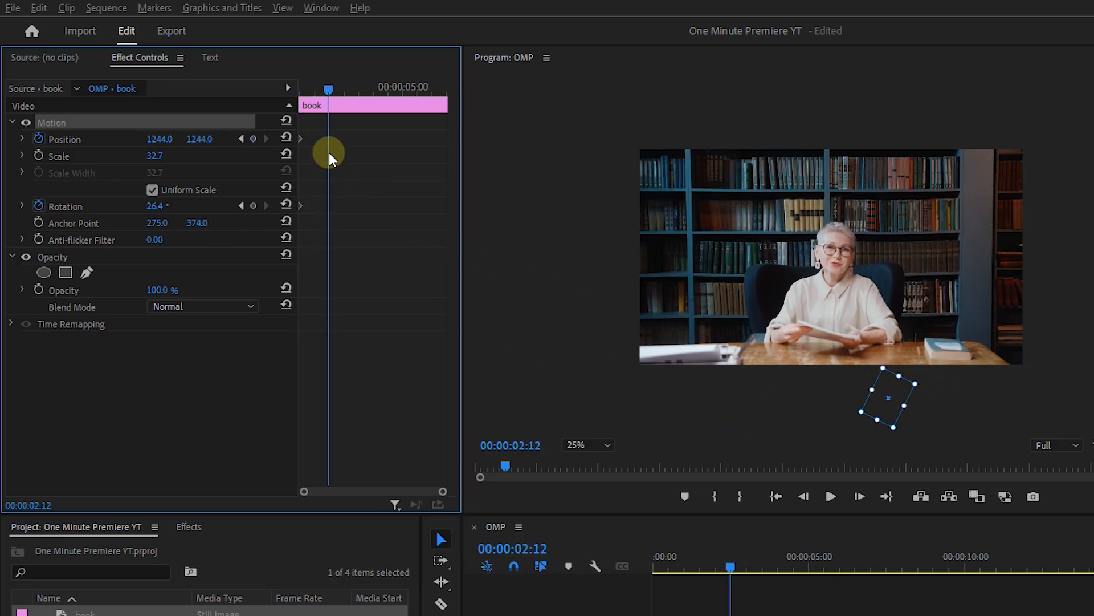
drag(887, 397, 757, 321)
drag(812, 341, 802, 341)
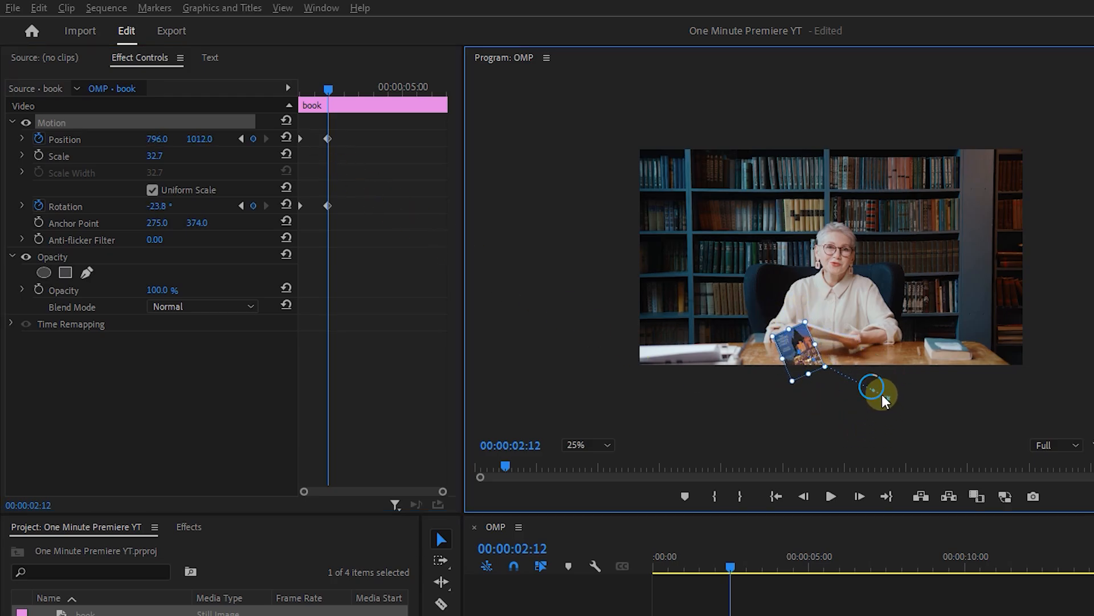
- Curve the book's motion path between its two Position keyframes by adjusting the path's Bezier handles
drag(872, 392, 868, 354)
drag(815, 358, 834, 344)
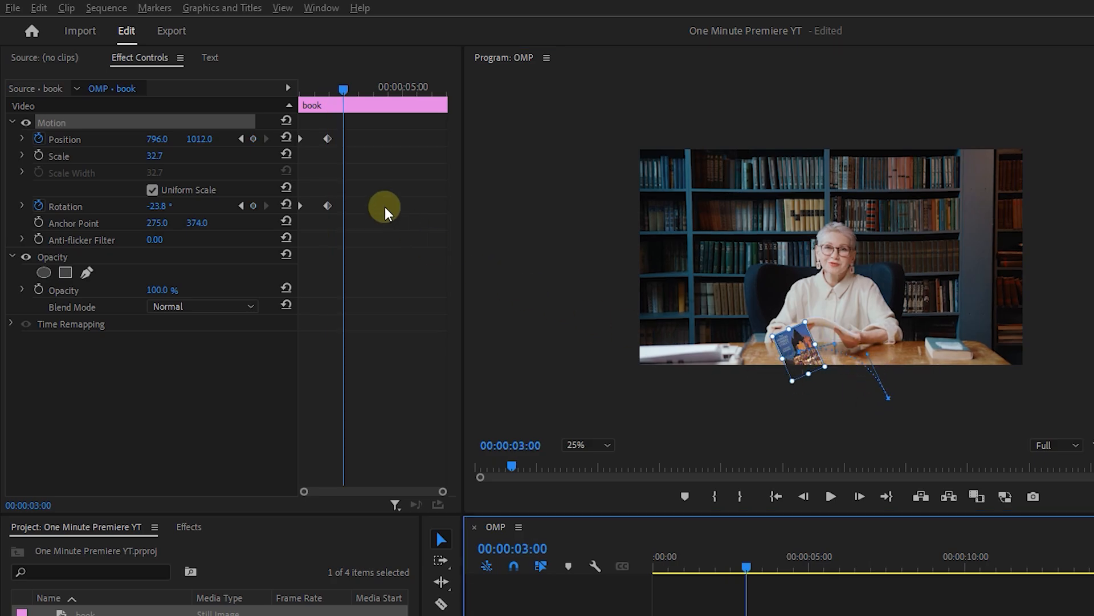
- Apply Ease In and Ease Out temporal interpolation to all of the book's Position and Rotation keyframes
click(368, 127)
drag(368, 126, 283, 234)
right_click(331, 139)
mouse_move(443, 274)
click(562, 368)
right_click(326, 137)
mouse_move(439, 263)
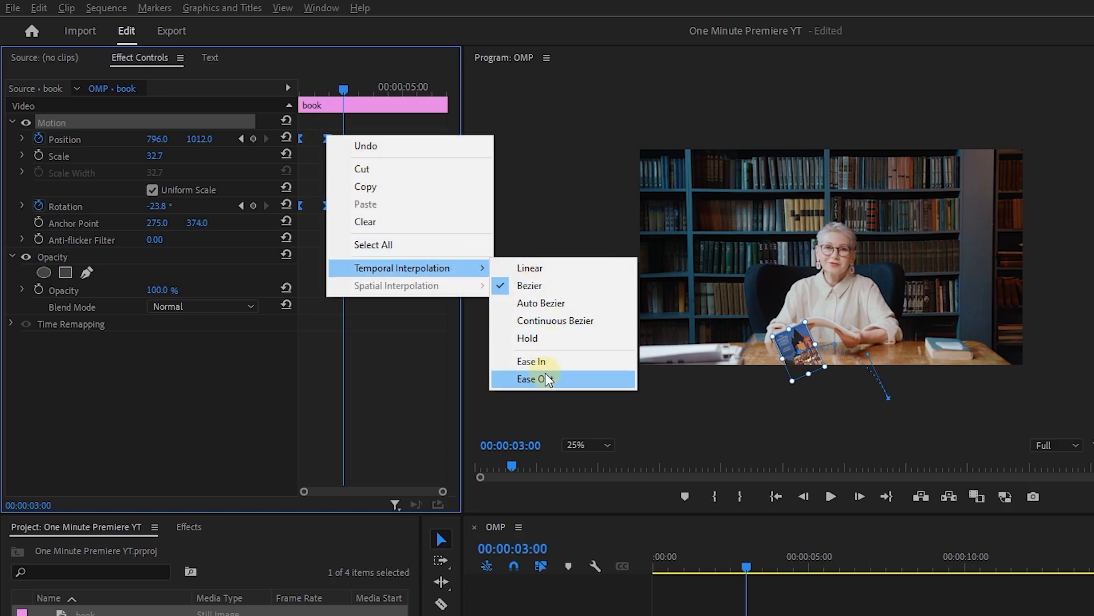
click(546, 379)
- Set the preview zoom to Fit and align the transition-explosion audio on A1 with the book clip's start at 00:00:01:12
click(699, 561)
click(563, 417)
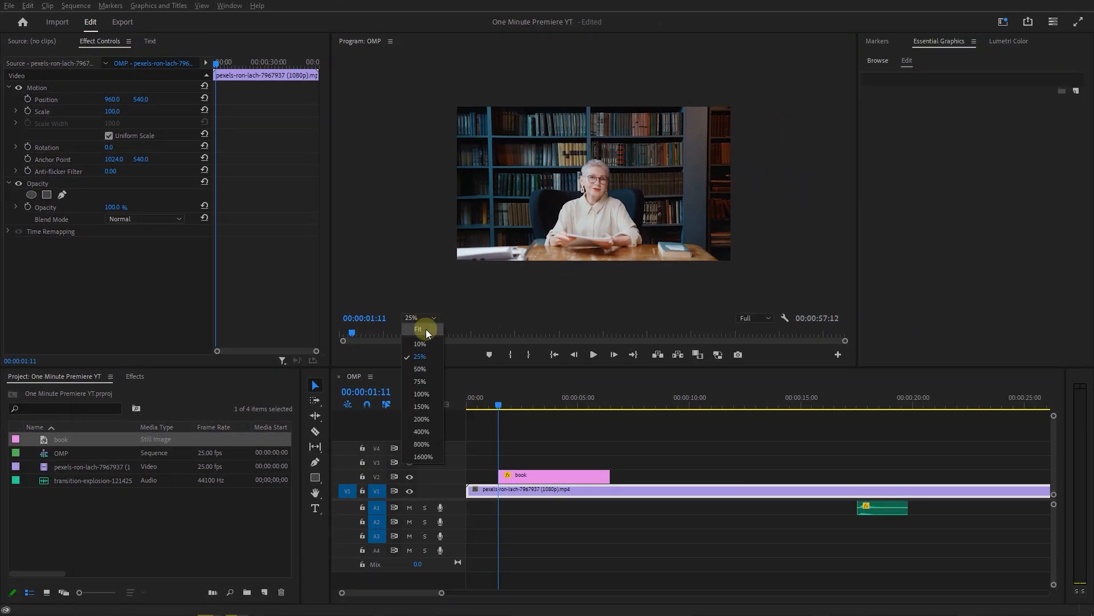
click(555, 430)
click(646, 533)
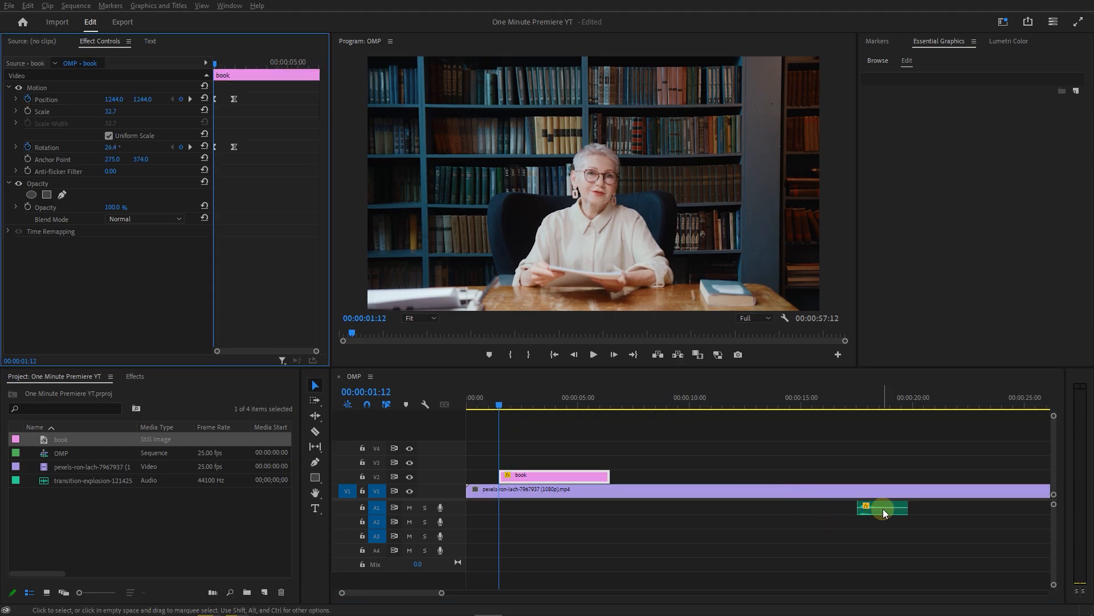
drag(885, 512, 529, 509)
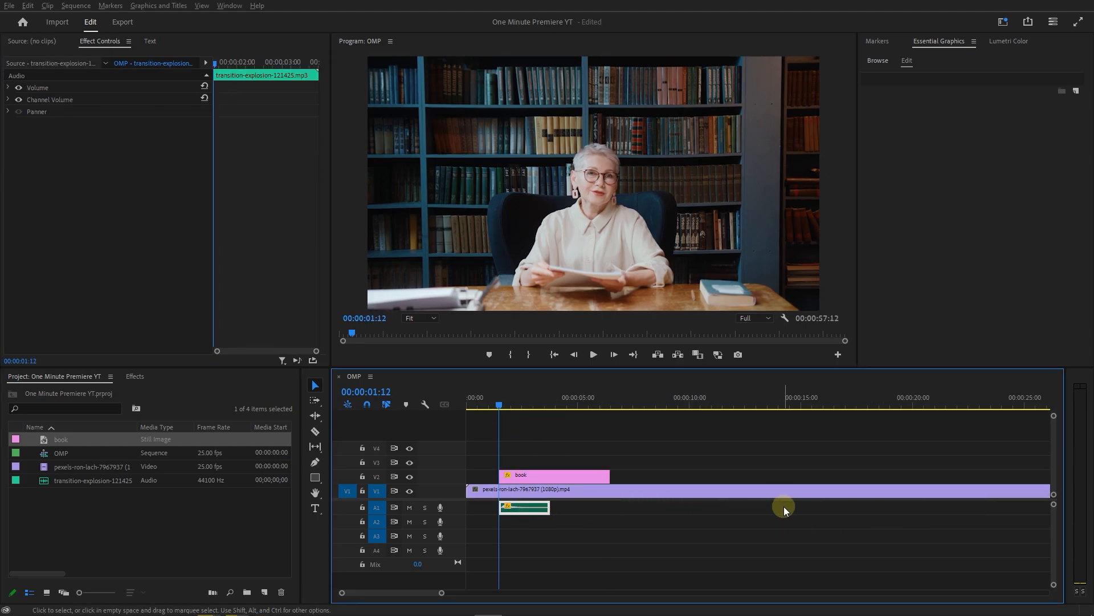
key(space)
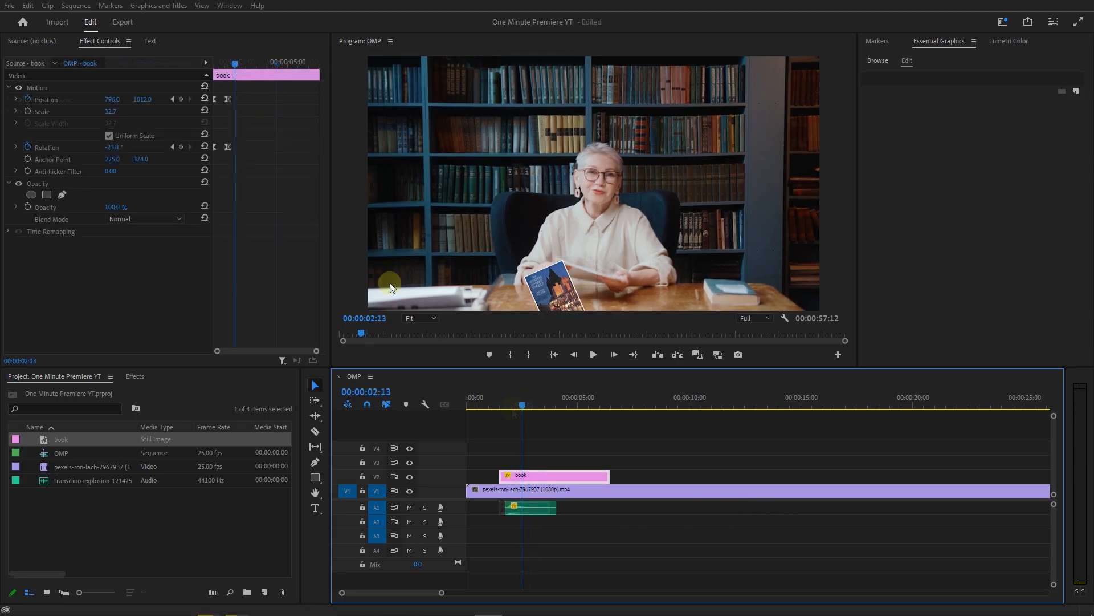
- Add Position and Rotation keyframes at 00:00:04:12 that hold the book in its current pose
drag(233, 59, 277, 62)
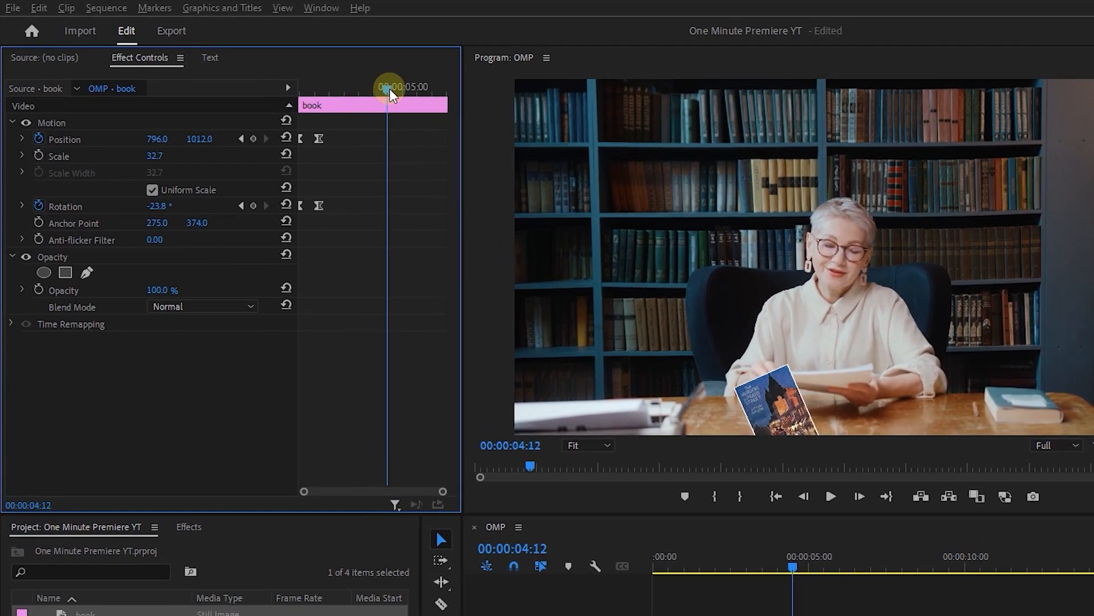
click(253, 138)
click(254, 206)
- At 00:00:05:01, move the book below the frame to position 808.1, 1244.5 and add a Rotation keyframe
drag(384, 87, 404, 88)
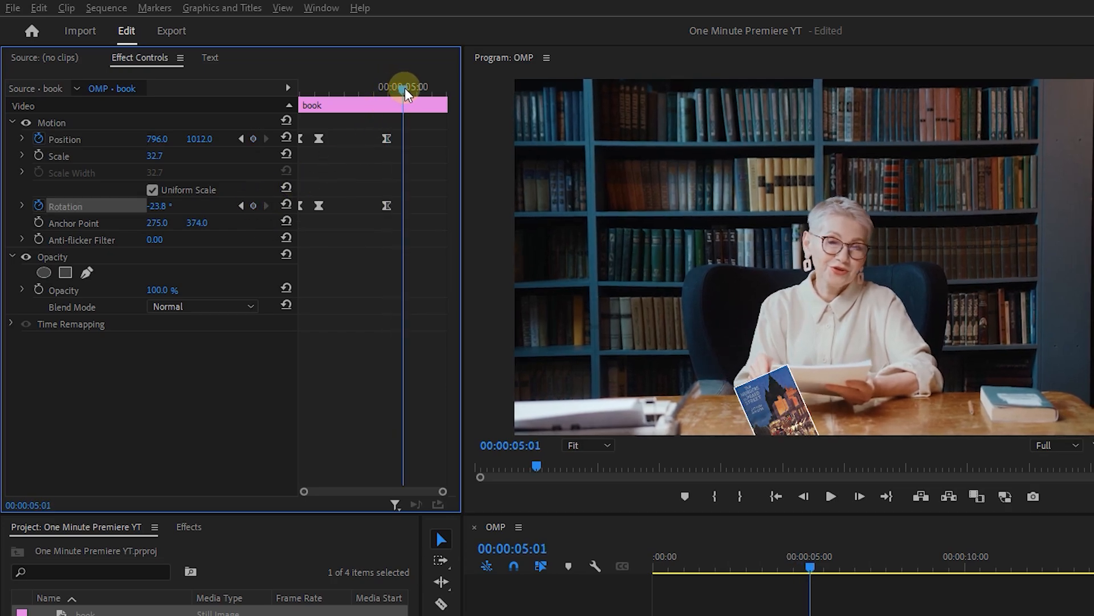
click(111, 126)
drag(783, 409, 786, 470)
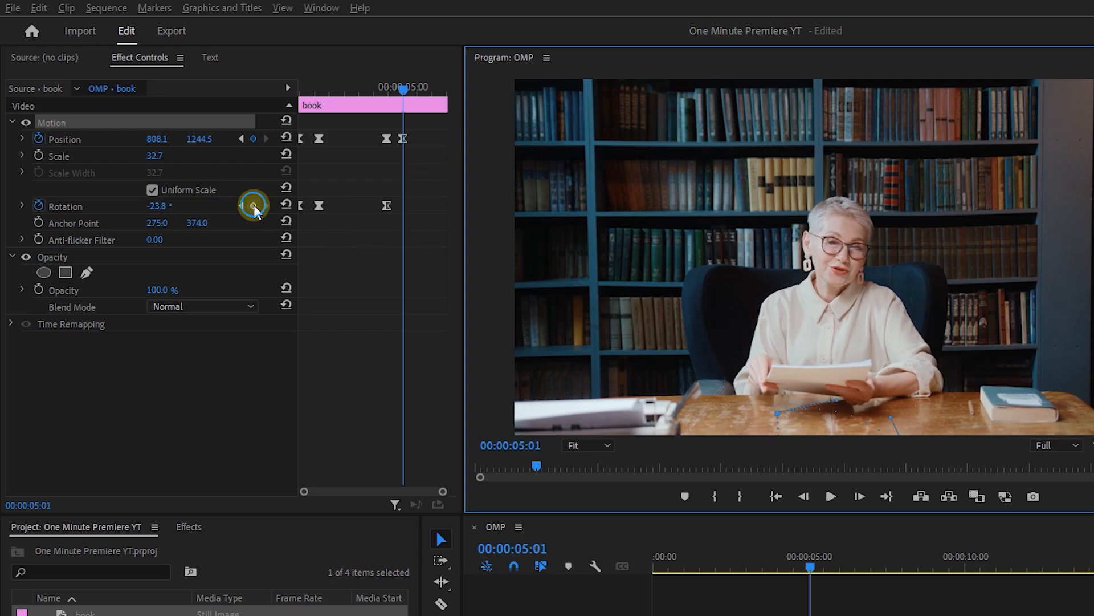
click(253, 205)
- Apply Ease In and Ease Out to the book's exit keyframes at 00:00:04:12 and 00:00:05:01
drag(427, 118, 331, 236)
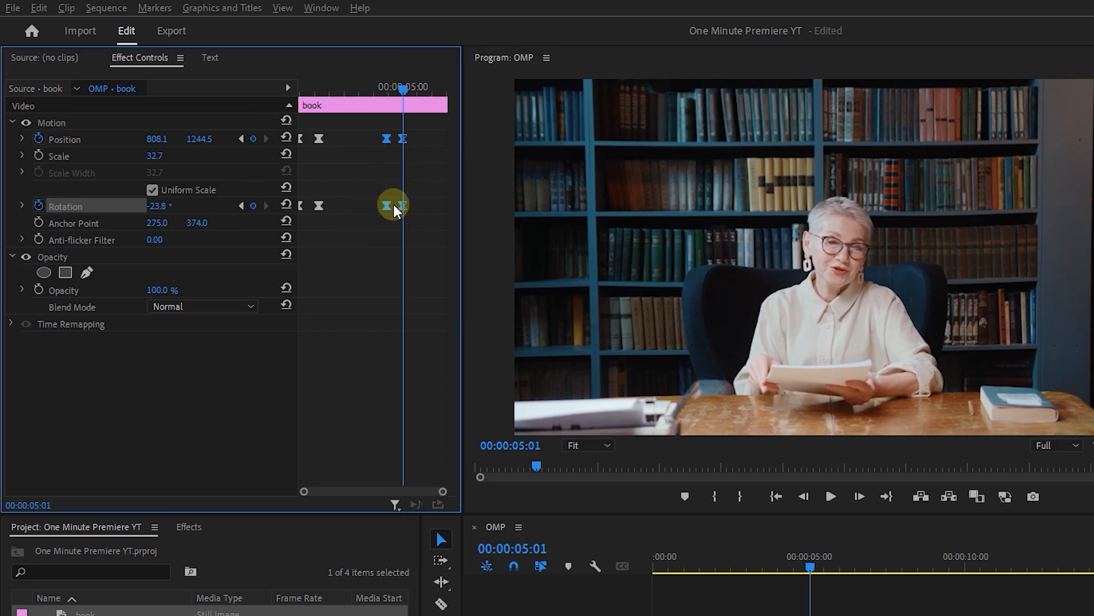
right_click(392, 206)
mouse_move(482, 342)
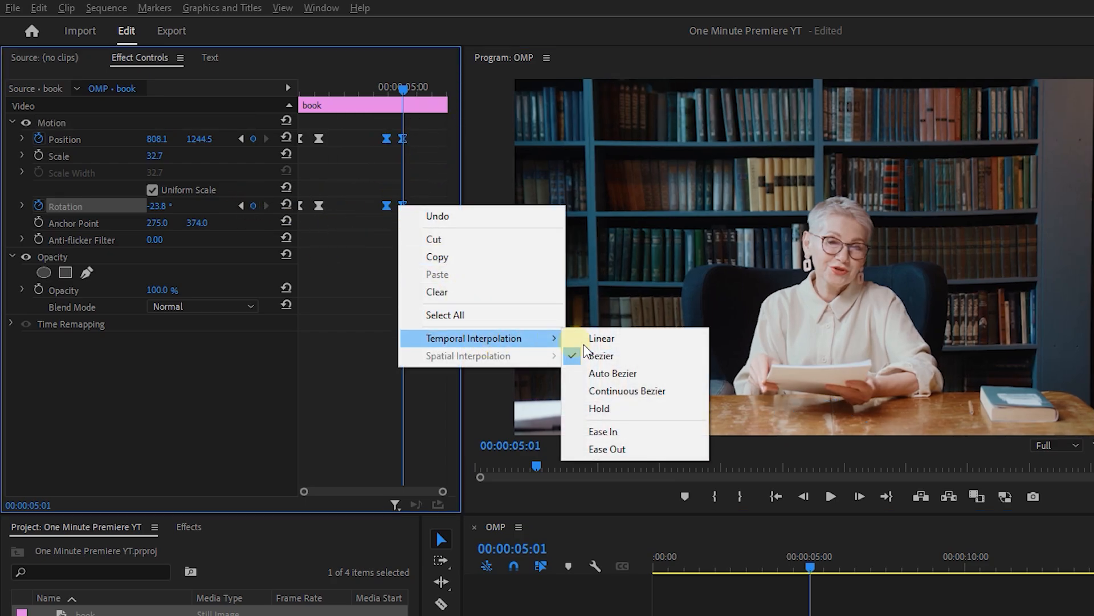
click(604, 431)
right_click(402, 207)
mouse_move(551, 342)
click(616, 449)
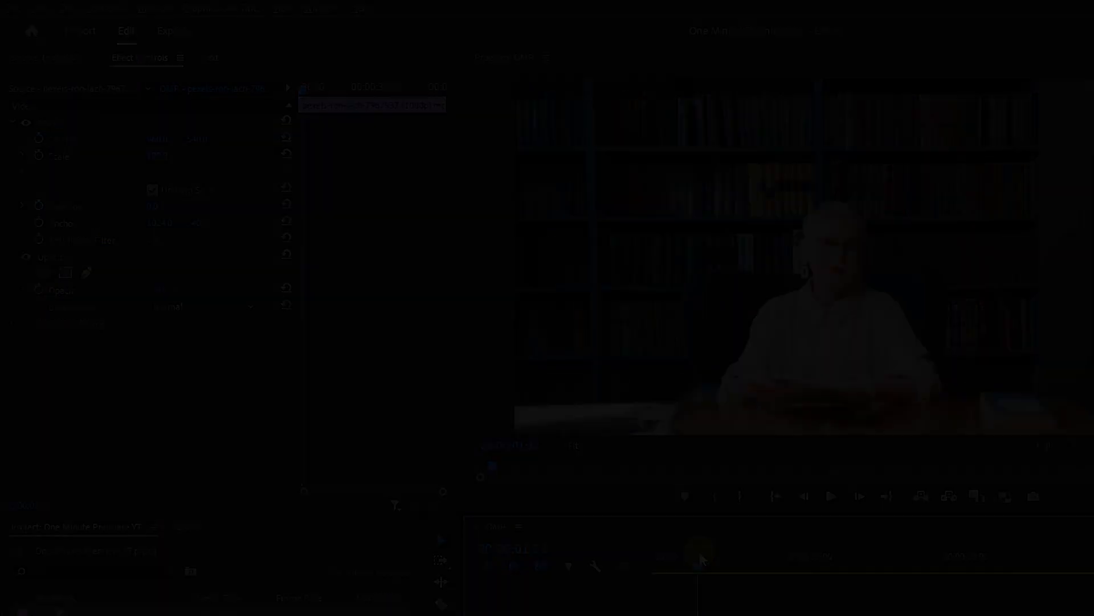